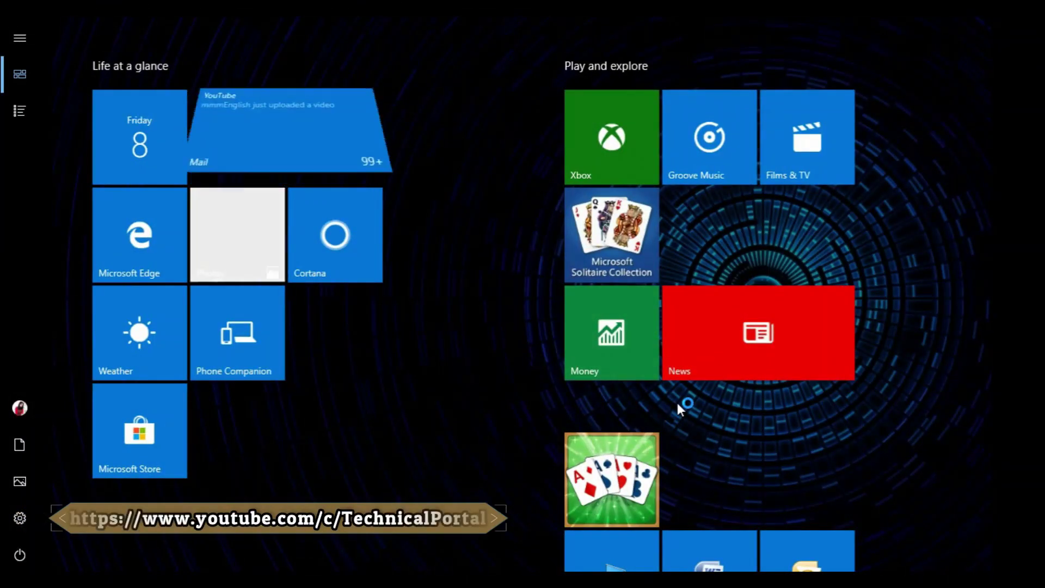
Launch the On-Screen Keyboard and widen its window slightly.
{"action": "type", "text": "osk"}
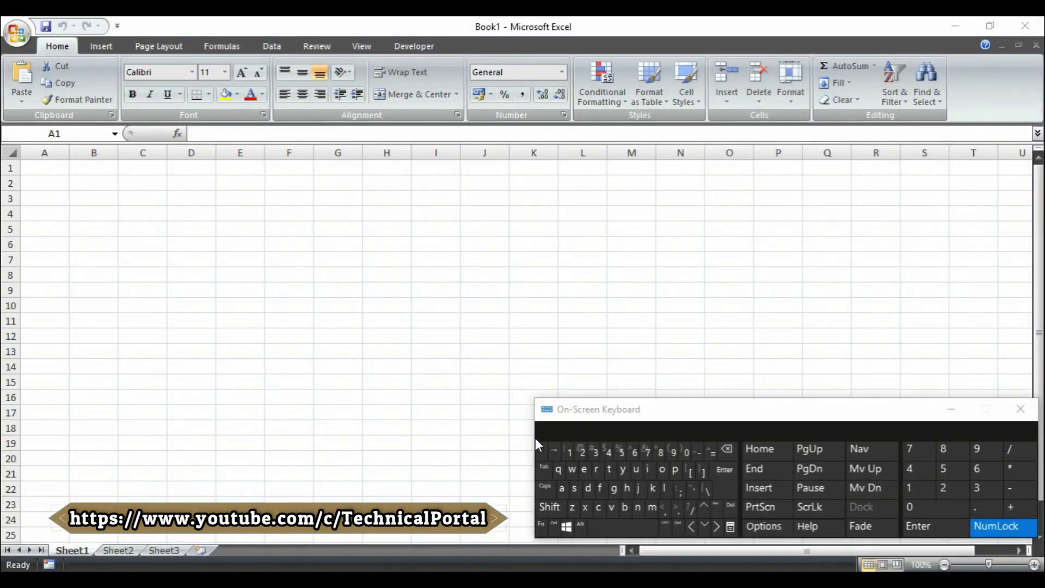
{"action": "left_click_drag", "start_coordinate": [533, 430], "coordinate": [505, 431]}
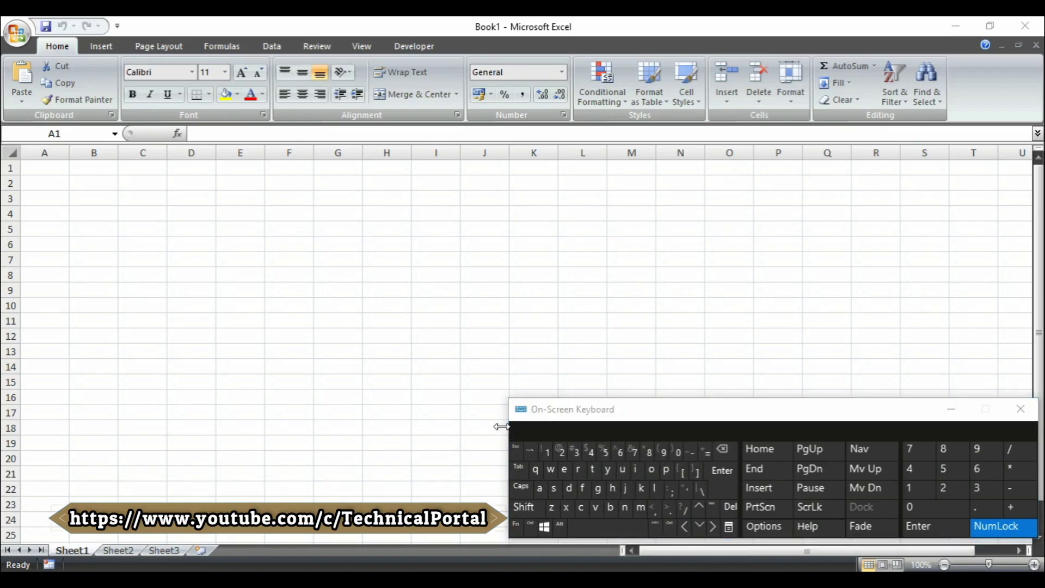
Open the recent workbook "31 Count cells that contain specific text" in Excel.
{"action": "left_click", "coordinate": [18, 32]}
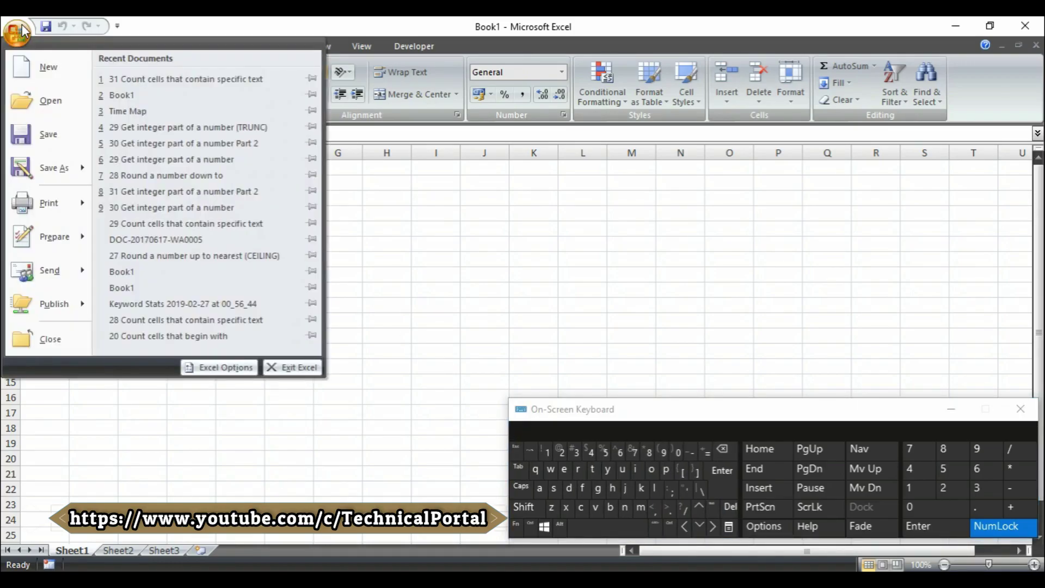
{"action": "left_click", "coordinate": [153, 81]}
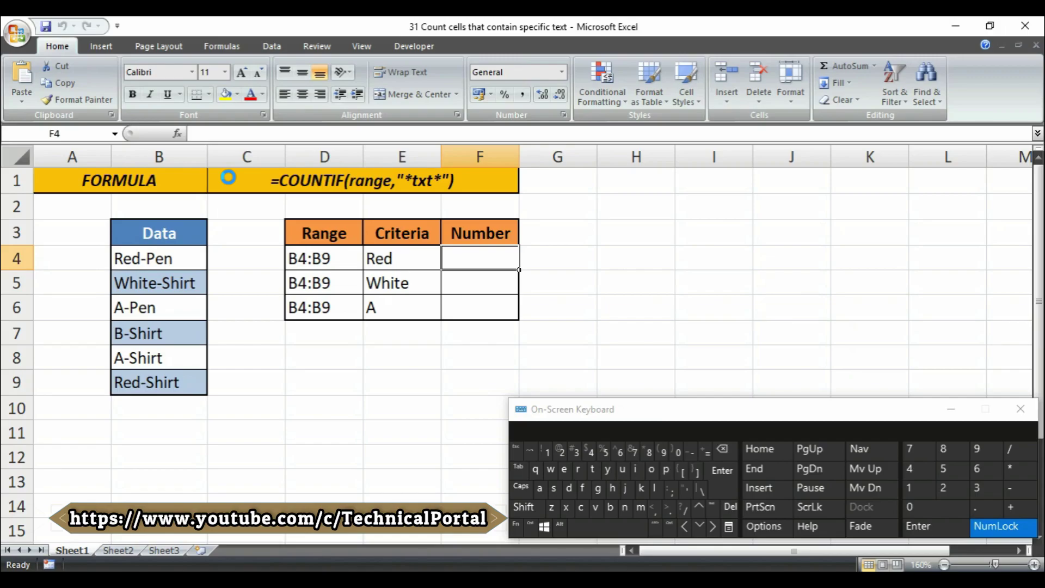
{"action": "left_click", "coordinate": [384, 265]}
{"action": "left_click", "coordinate": [393, 288]}
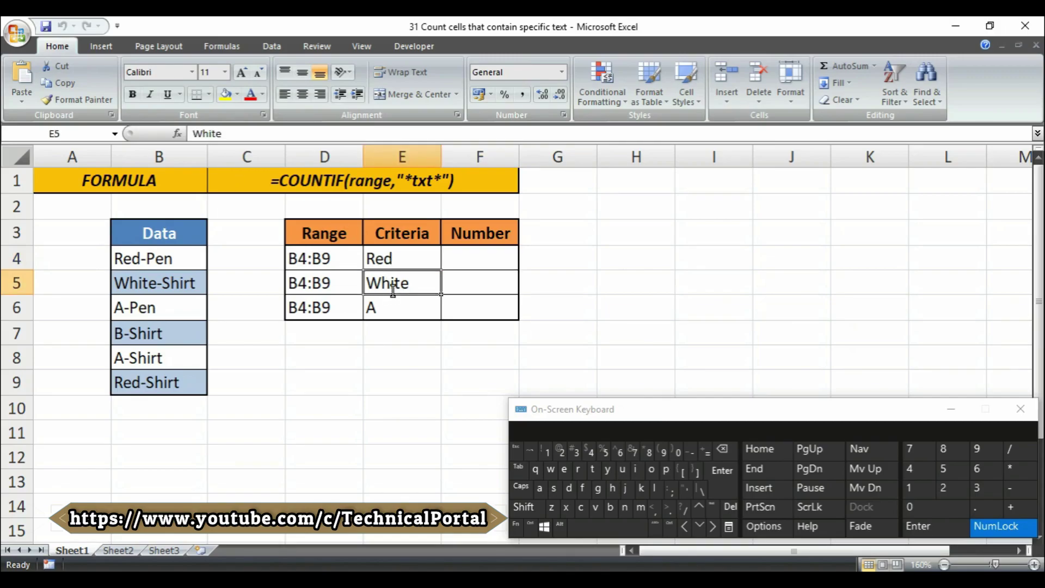
{"action": "left_click", "coordinate": [403, 308]}
{"action": "left_click", "coordinate": [469, 260]}
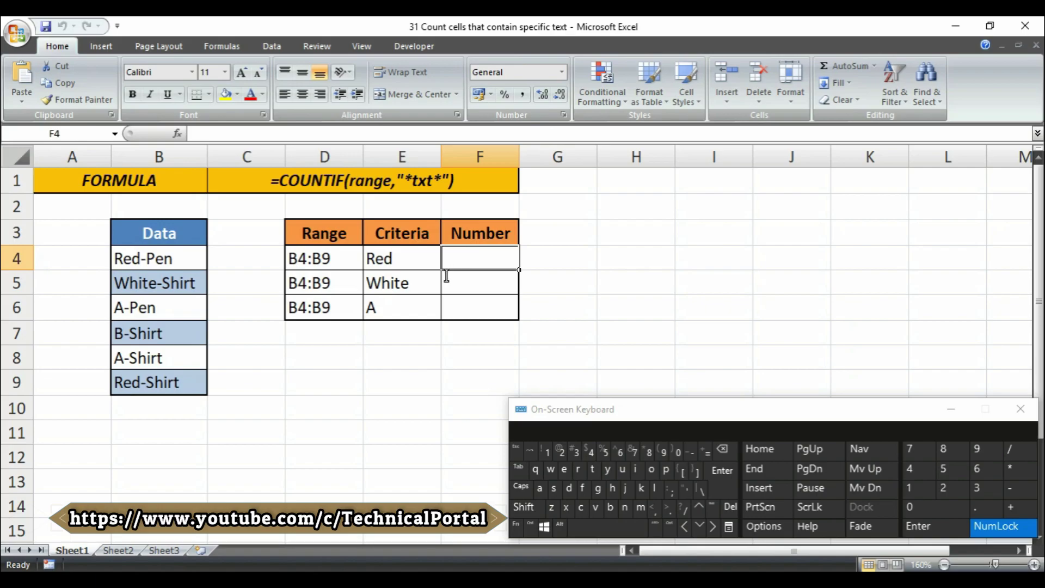
{"action": "left_click", "coordinate": [398, 259]}
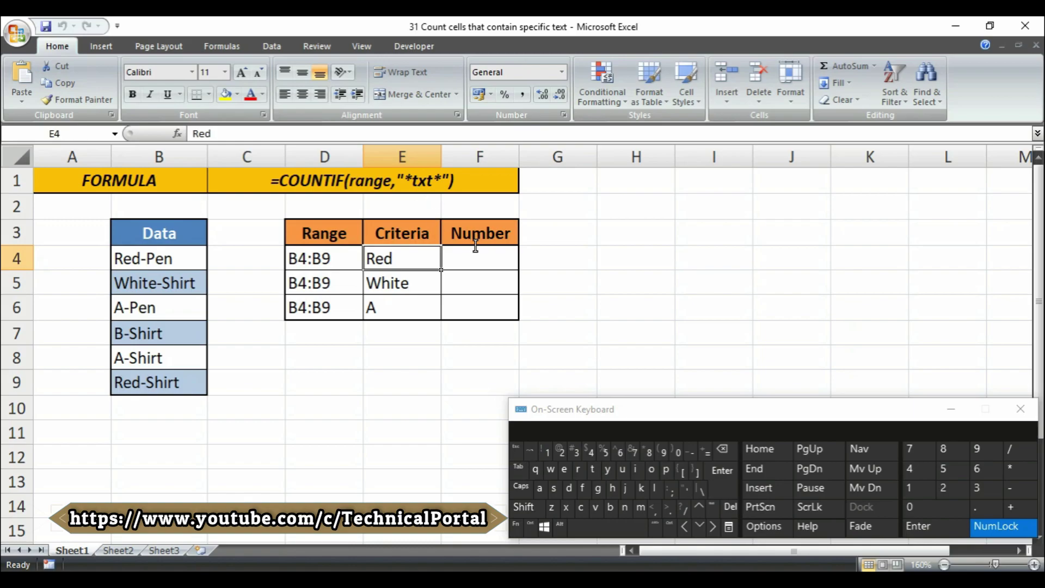
Enter the formula =COUNTIF(B4:B9,"*RED*") in cell F4 to count the data cells containing Red.
{"action": "left_click", "coordinate": [496, 254]}
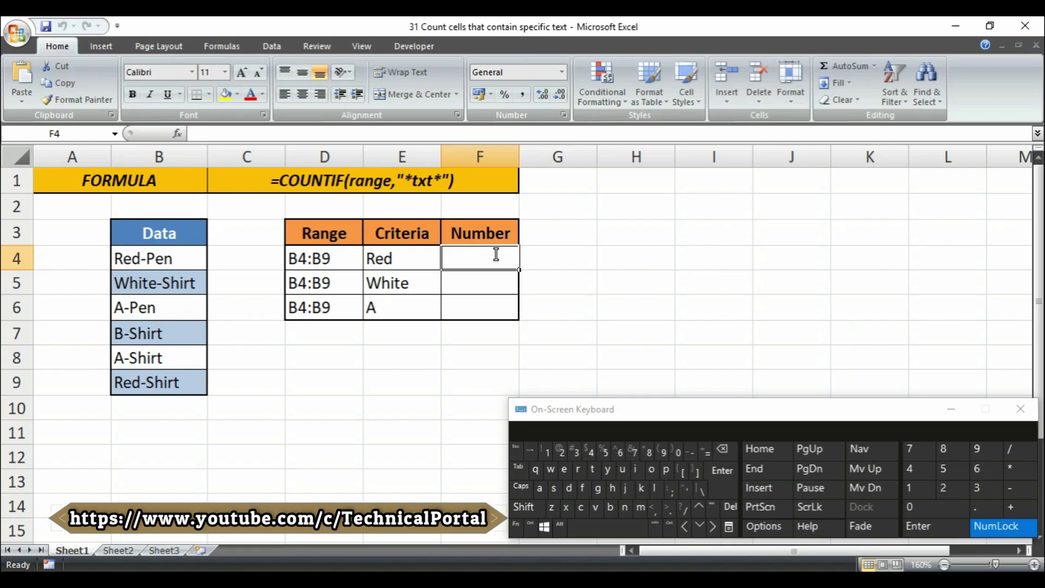
{"action": "type", "text": "="}
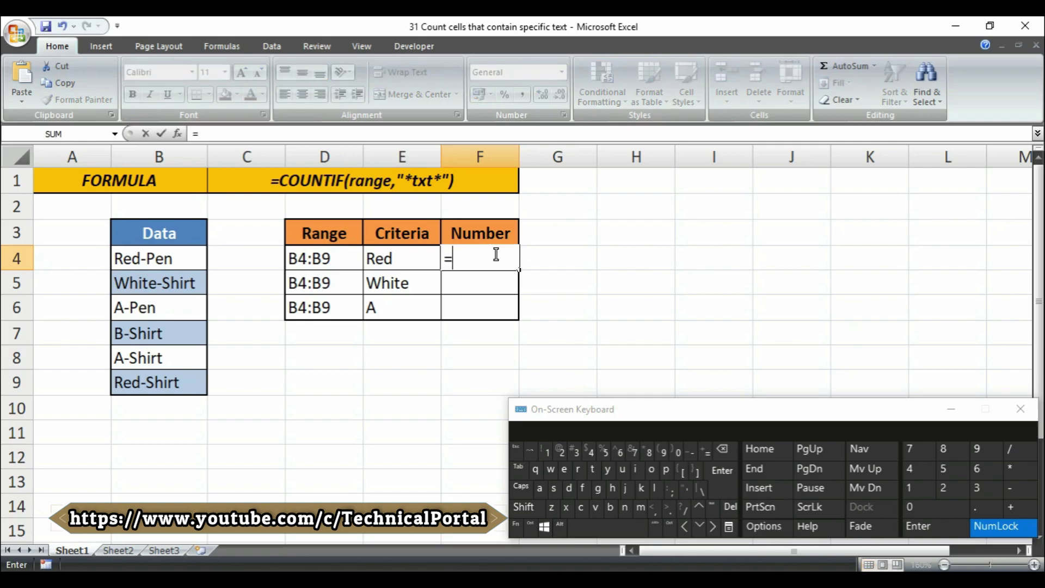
{"action": "key", "text": "Caps_Lock"}
{"action": "type", "text": "COUNT"}
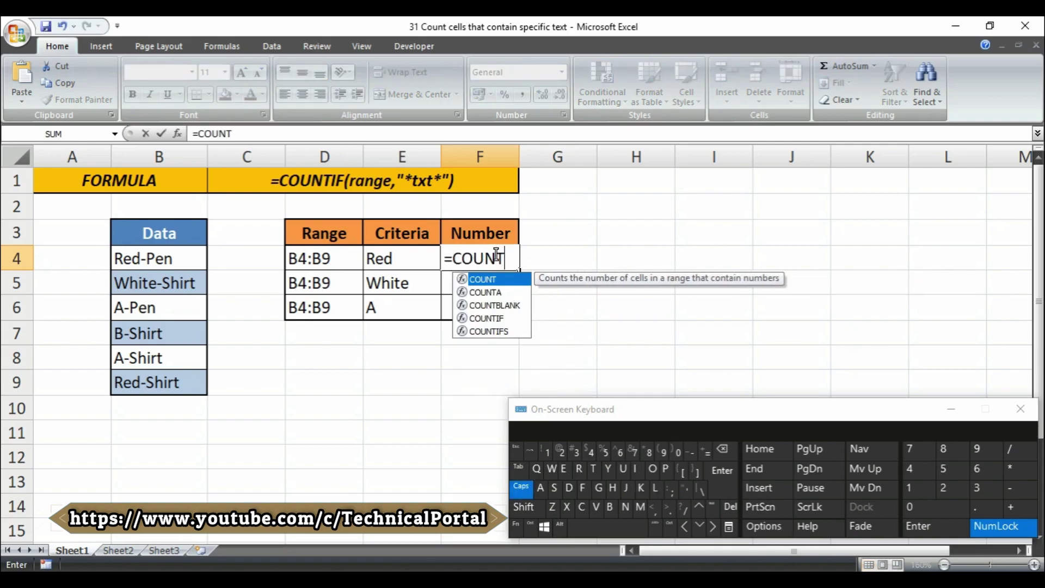
{"action": "type", "text": "IF"}
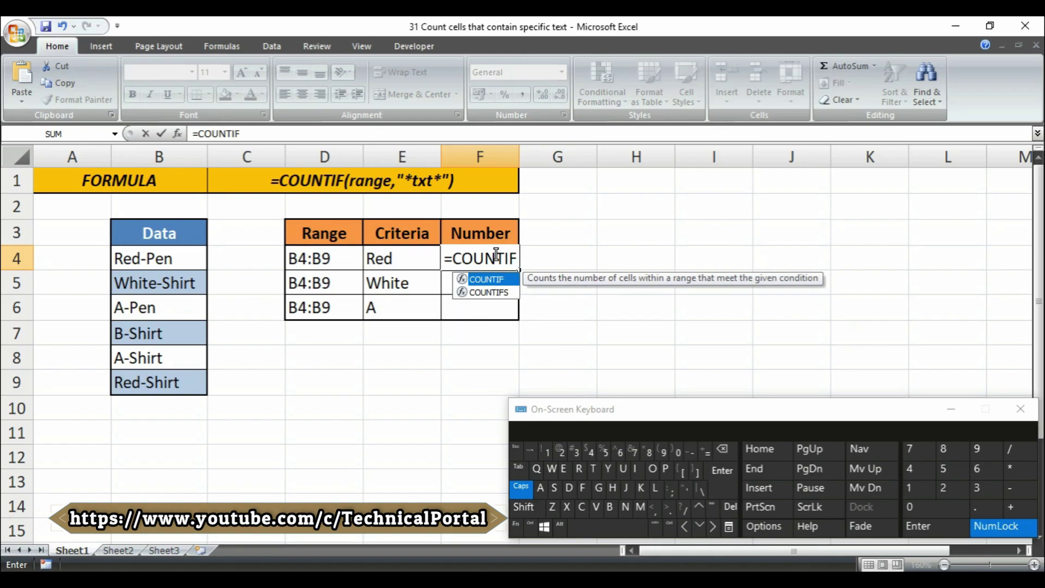
{"action": "type", "text": "("}
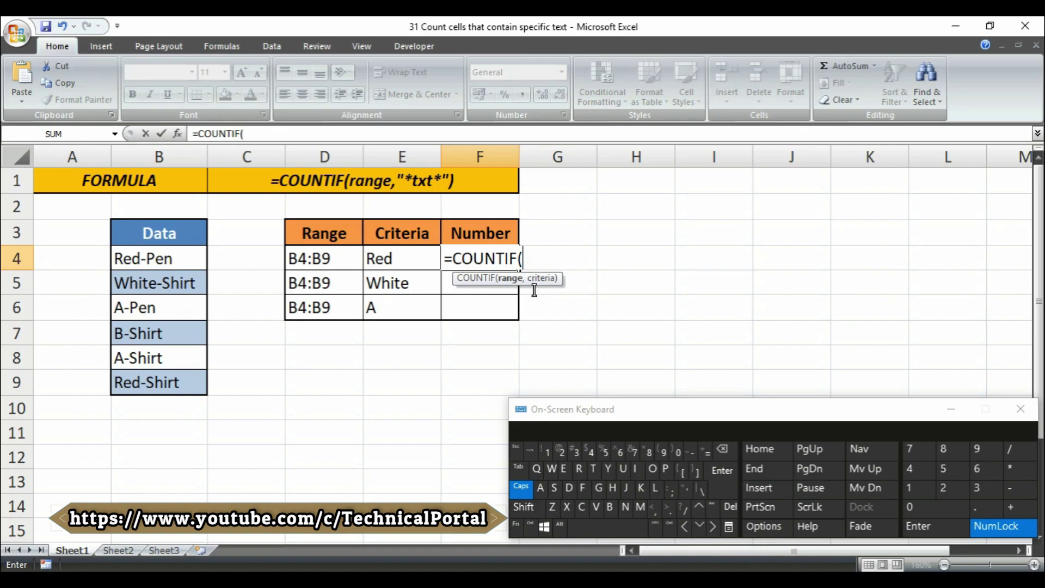
{"action": "left_click_drag", "start_coordinate": [161, 257], "coordinate": [161, 384]}
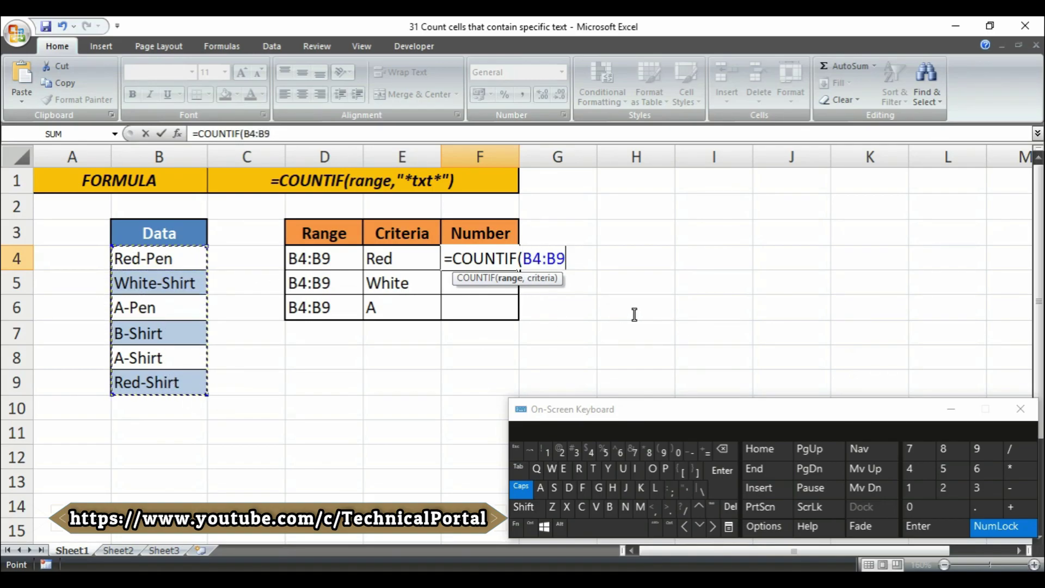
{"action": "type", "text": ","}
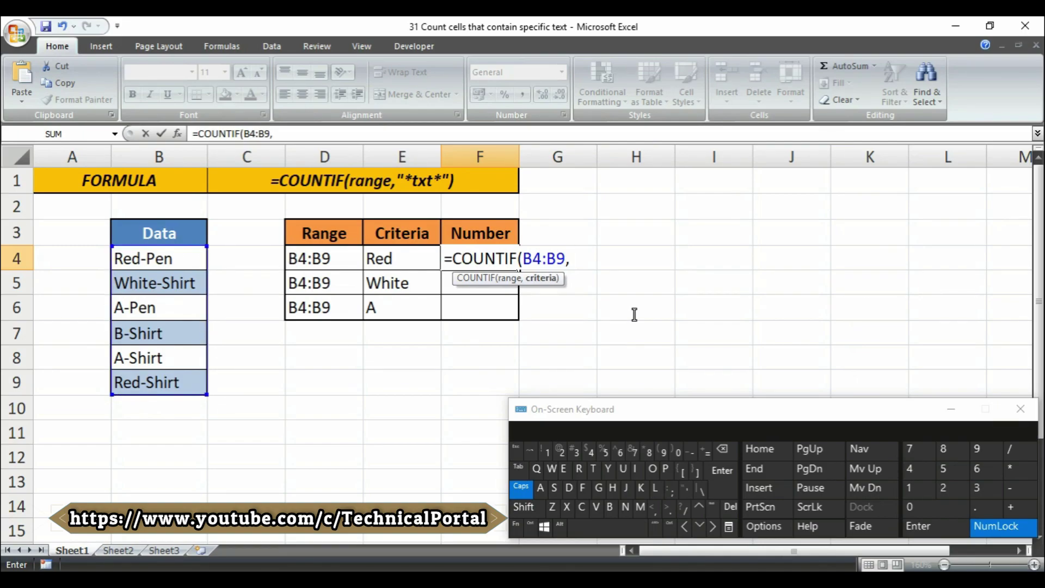
{"action": "type", "text": "\"*"}
{"action": "type", "text": "RED"}
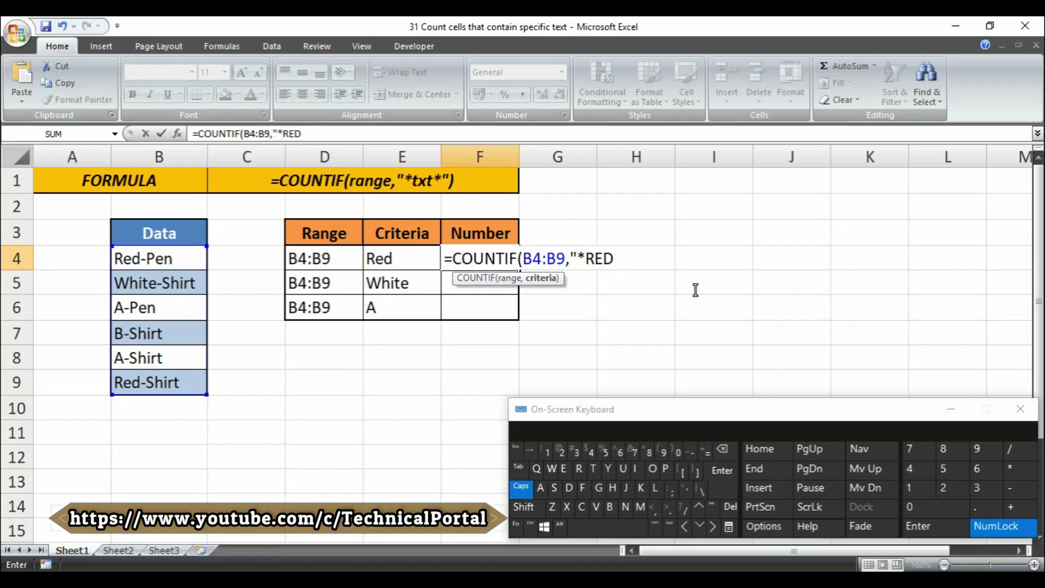
{"action": "double_click", "coordinate": [610, 258]}
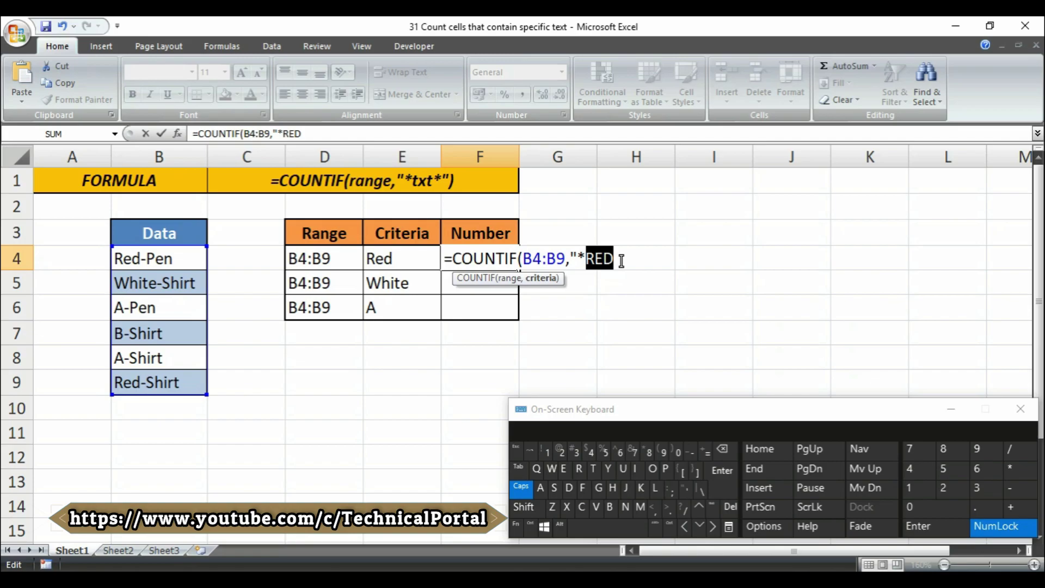
{"action": "left_click", "coordinate": [621, 260]}
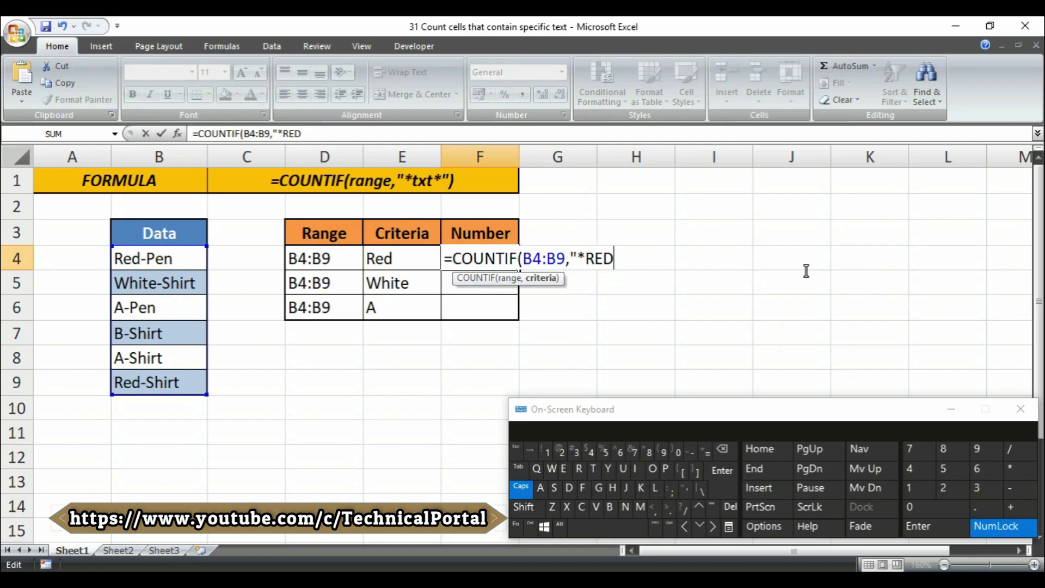
{"action": "type", "text": "*\")"}
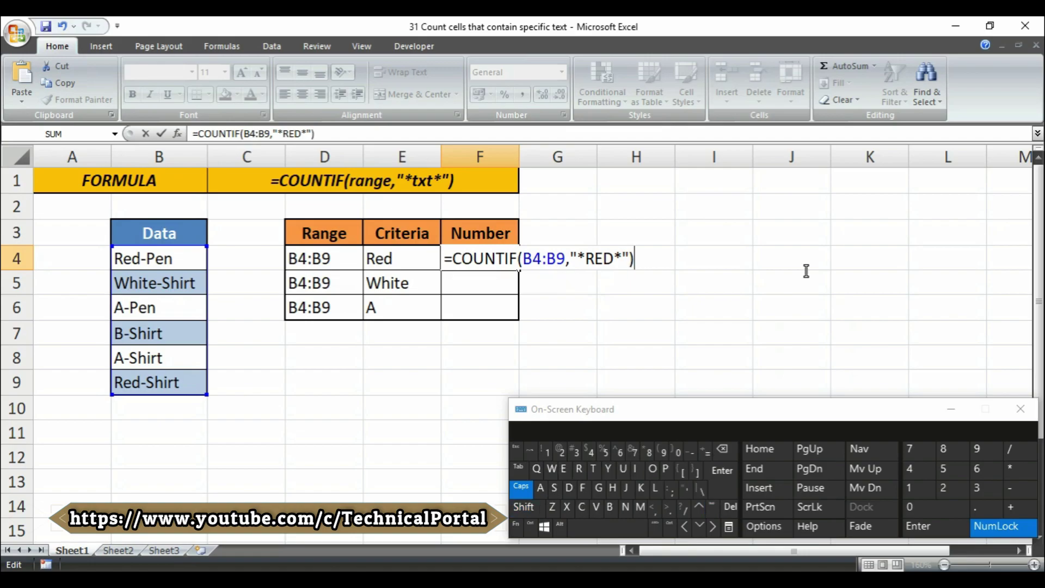
{"action": "key", "text": "Return"}
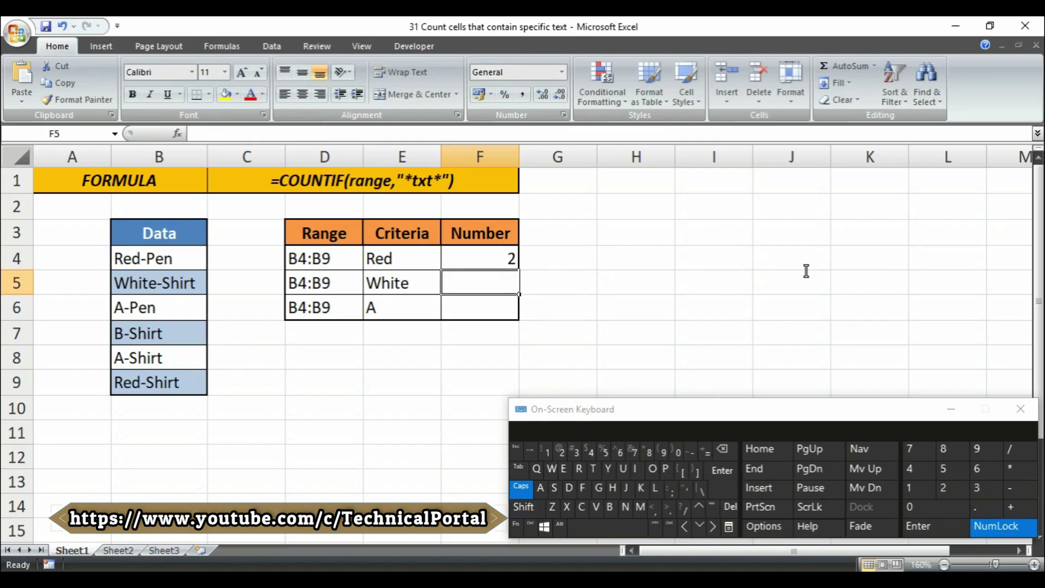
Check the Red count in F4 against the data in B4:B9, looking at the Red-Pen and Red-Shirt cells.
{"action": "left_click", "coordinate": [483, 258]}
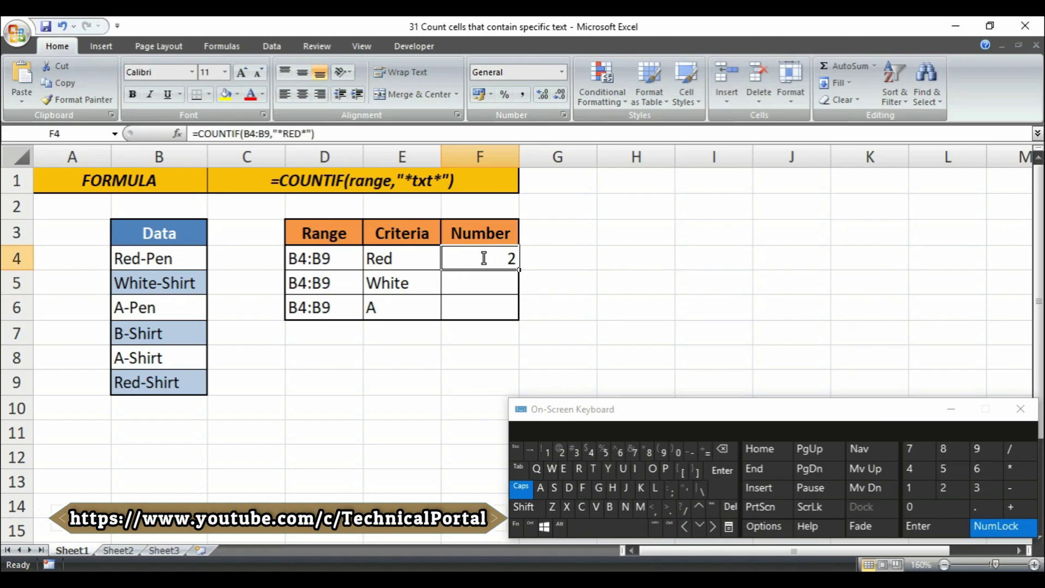
{"action": "left_click", "coordinate": [170, 258]}
{"action": "left_click_drag", "start_coordinate": [162, 326], "coordinate": [156, 381]}
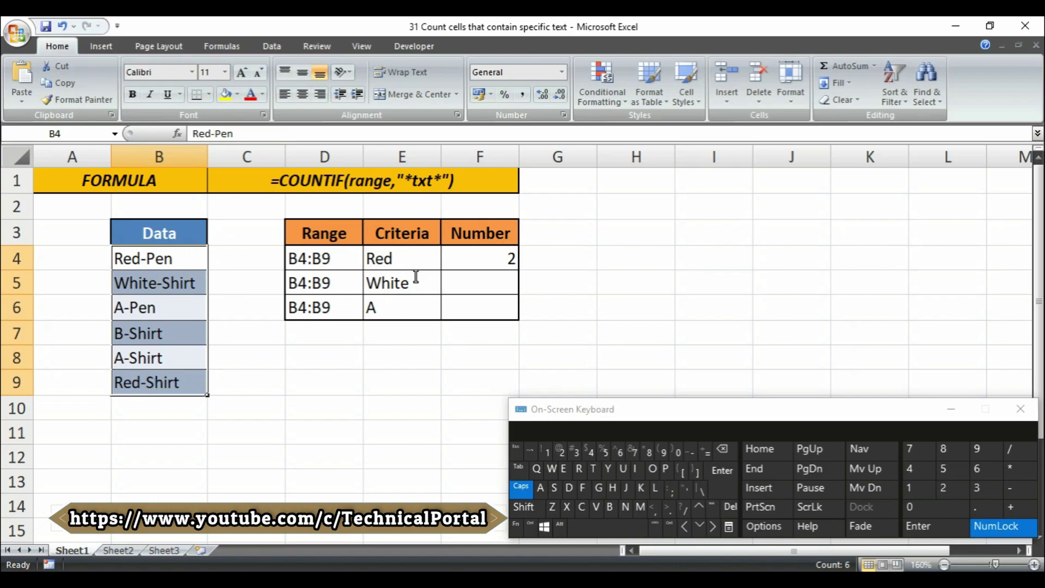
{"action": "left_click", "coordinate": [157, 256]}
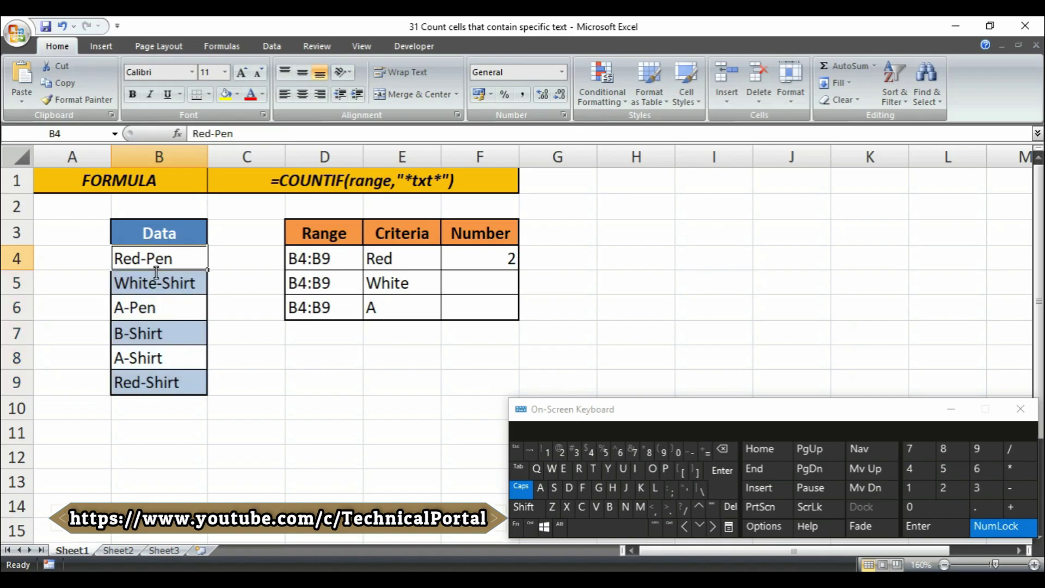
{"action": "left_click", "coordinate": [157, 383]}
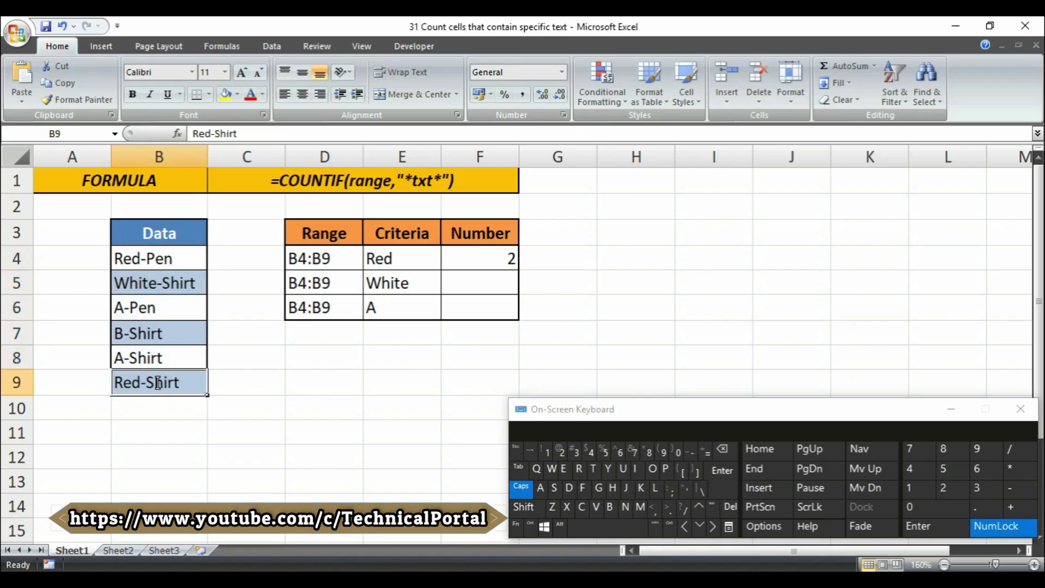
{"action": "left_click", "coordinate": [492, 259]}
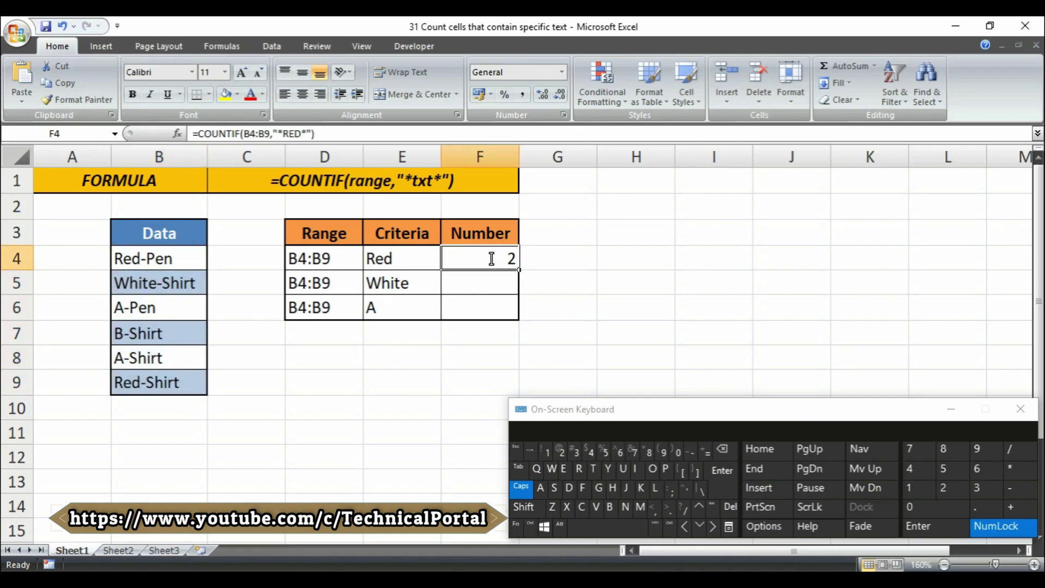
Enter the formula =COUNTIF(B4:B9,"*white*") in cell F5 and check it against the White-Shirt cell.
{"action": "left_click", "coordinate": [488, 282]}
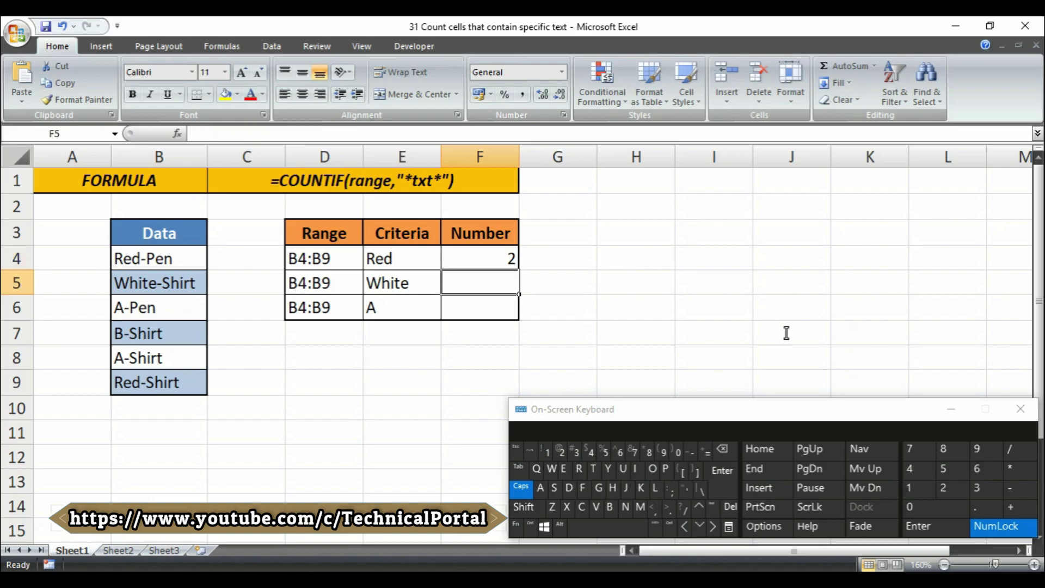
{"action": "type", "text": "=Y"}
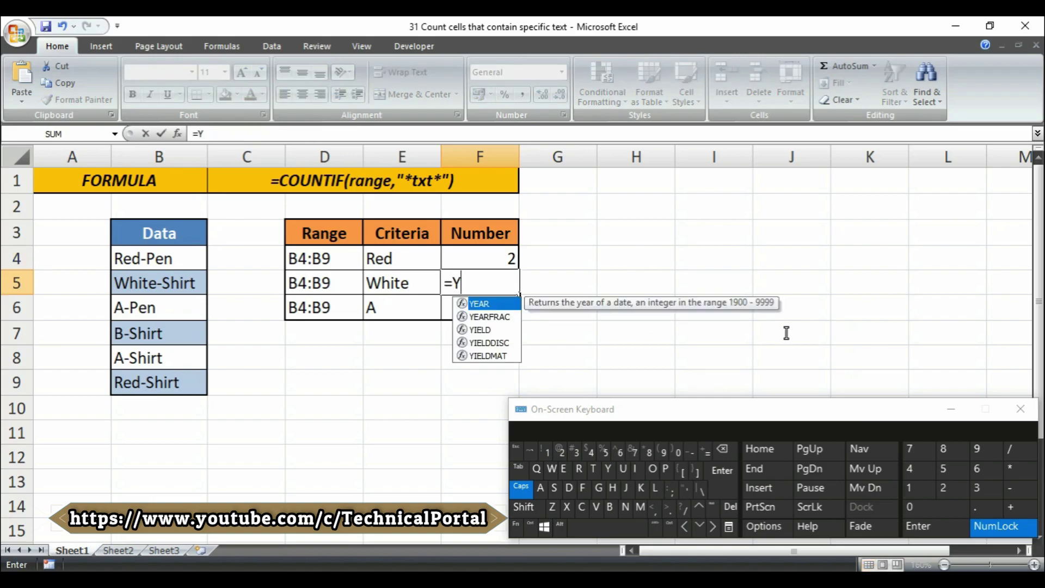
{"action": "key", "text": "BackSpace"}
{"action": "type", "text": "COU"}
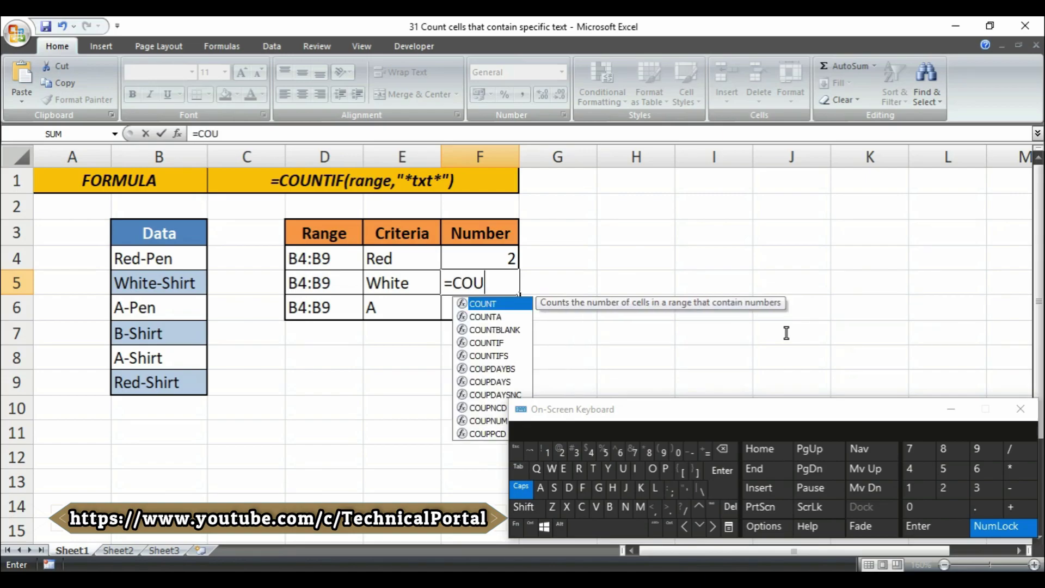
{"action": "type", "text": "NTIF"}
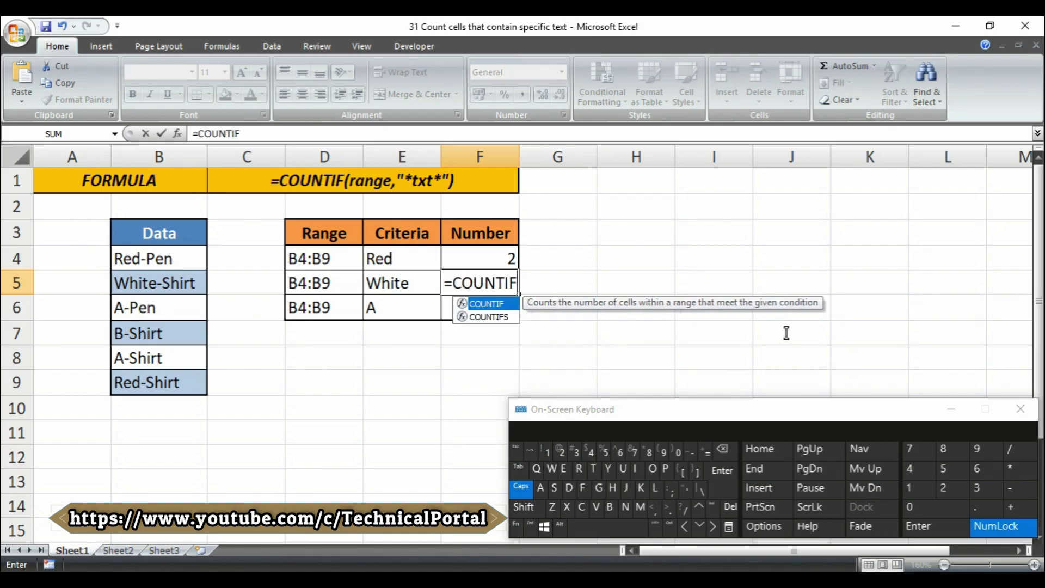
{"action": "type", "text": "("}
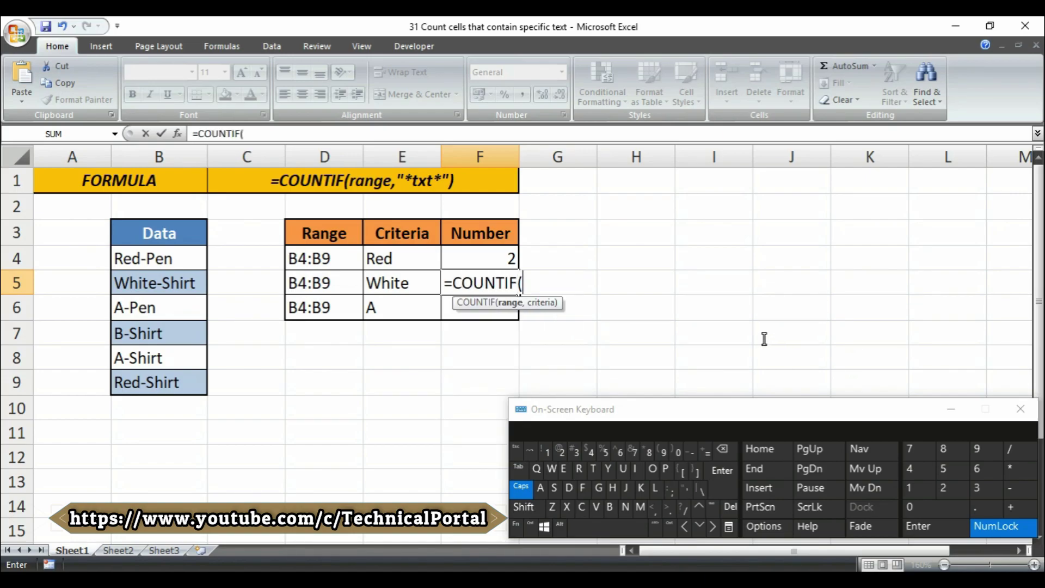
{"action": "left_click_drag", "start_coordinate": [177, 256], "coordinate": [167, 382]}
{"action": "type", "text": ","}
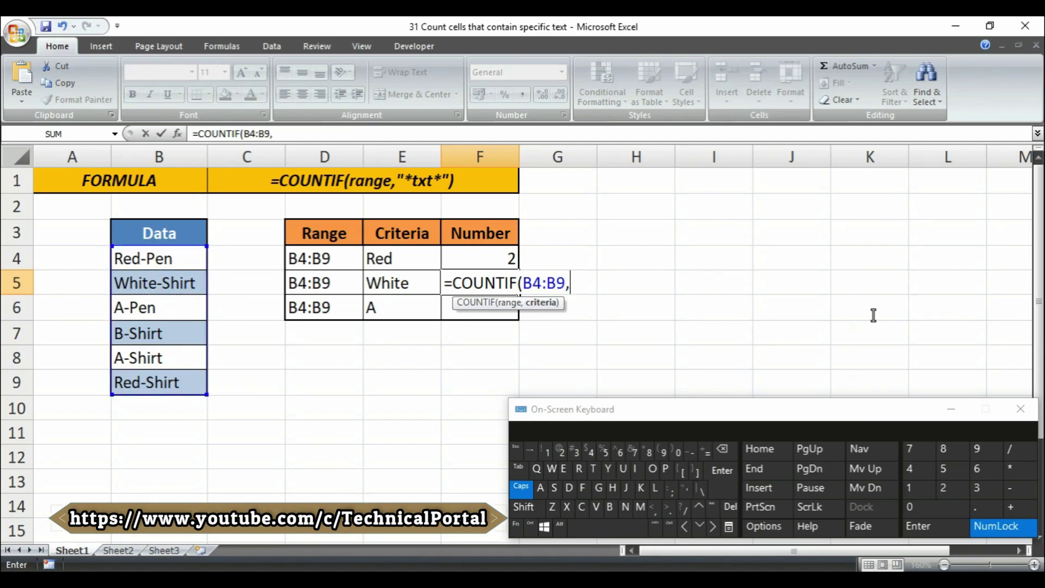
{"action": "type", "text": "\"*"}
{"action": "key", "text": "Caps_Lock"}
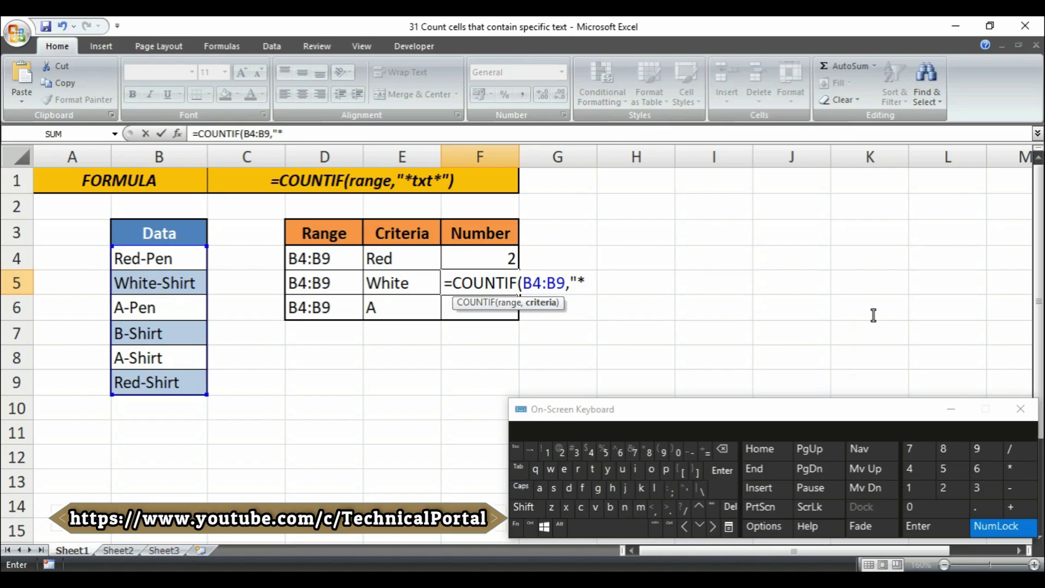
{"action": "type", "text": "white*"}
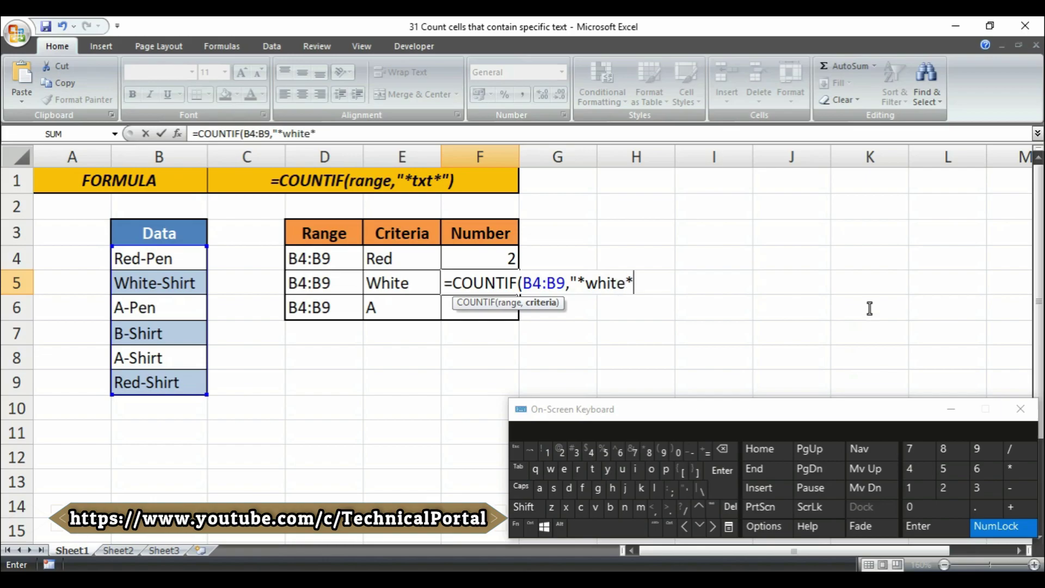
{"action": "type", "text": "\""}
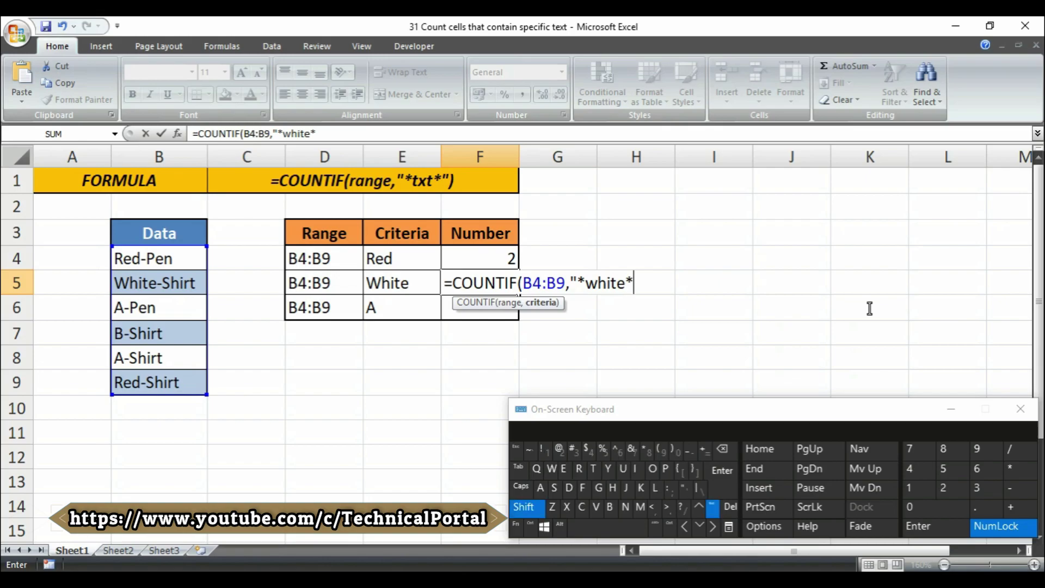
{"action": "type", "text": ")"}
{"action": "key", "text": "Return"}
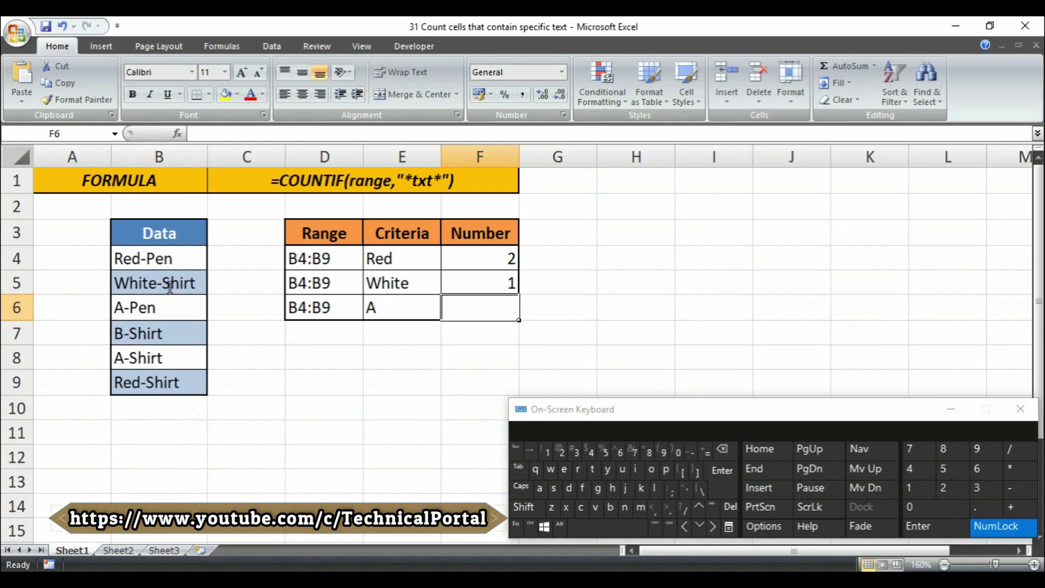
{"action": "left_click", "coordinate": [131, 283]}
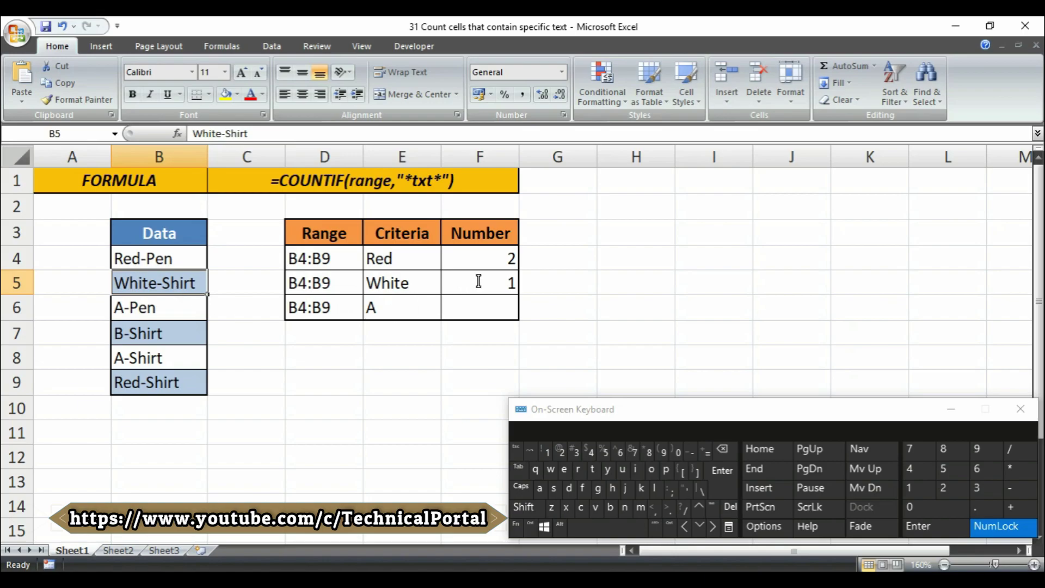
Examine the COUNTIF formula in cell F5, looking at the asterisk wildcards around the text white, and leave it without changes.
{"action": "left_click", "coordinate": [478, 303]}
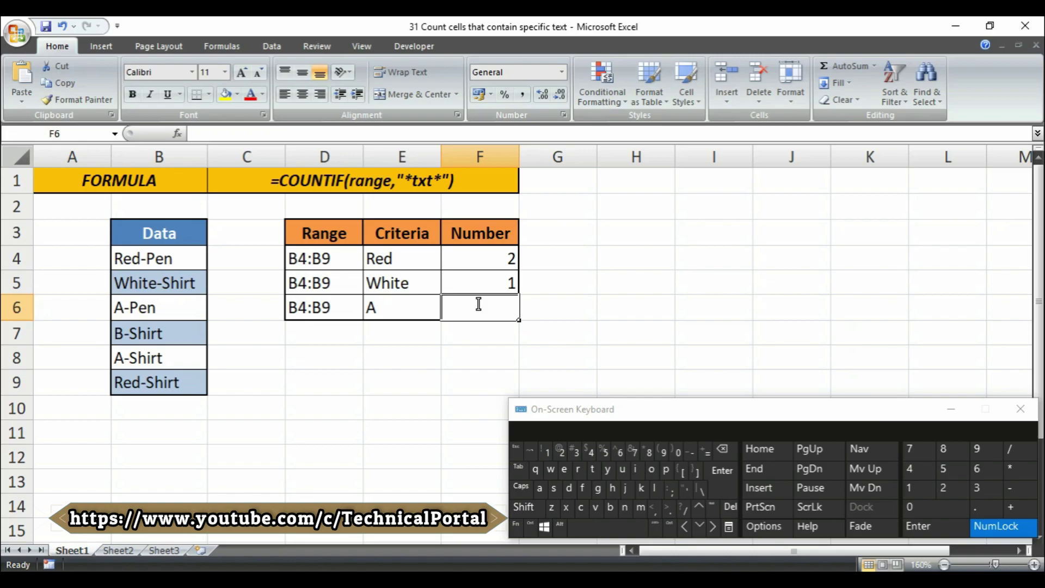
{"action": "left_click", "coordinate": [499, 280]}
{"action": "double_click", "coordinate": [507, 281]}
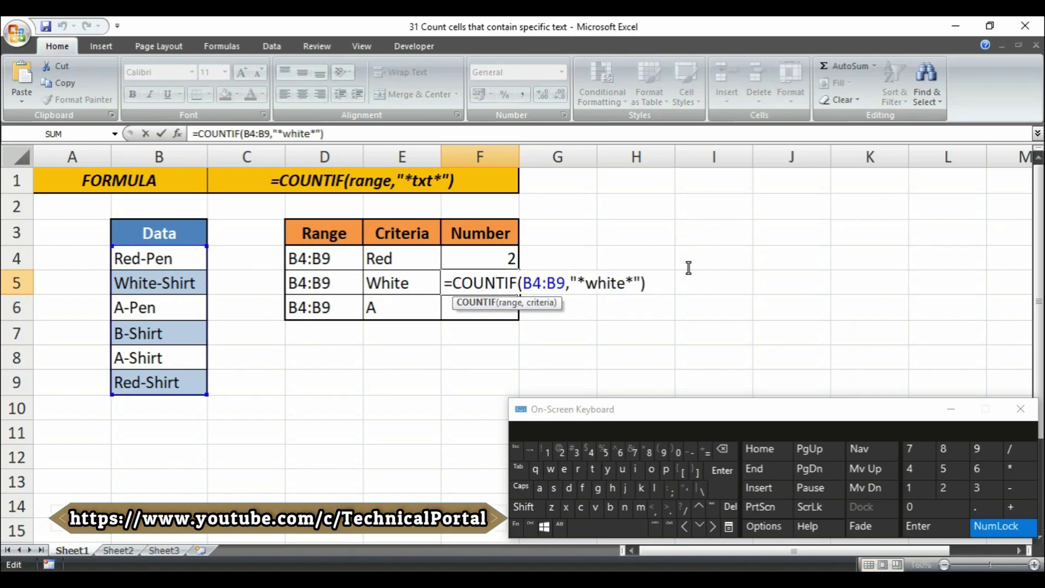
{"action": "key", "text": "Left"}
{"action": "key", "text": "Left"}
{"action": "left_click_drag", "start_coordinate": [577, 283], "coordinate": [628, 282]}
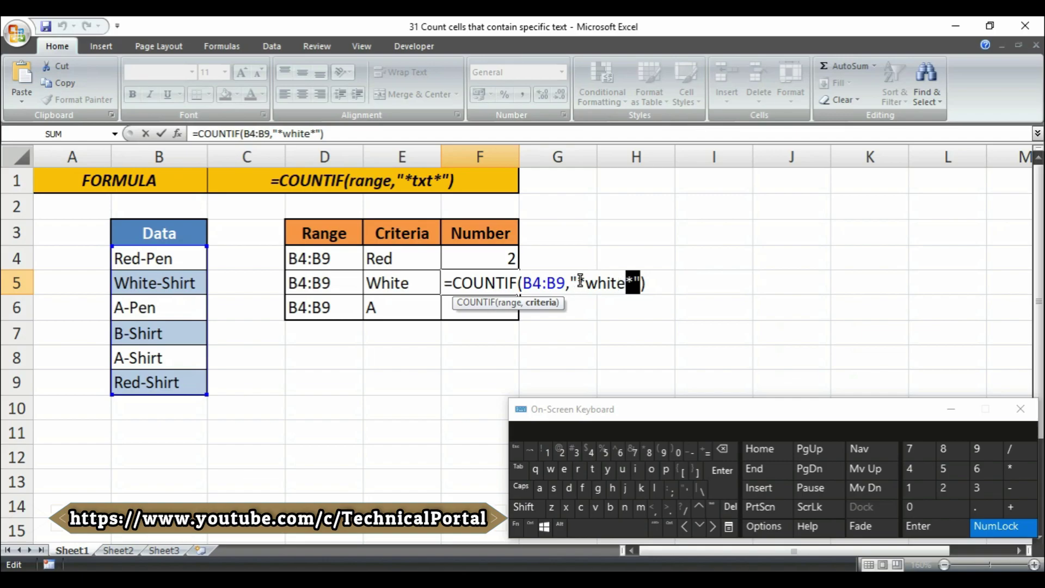
{"action": "left_click_drag", "start_coordinate": [586, 283], "coordinate": [580, 284]}
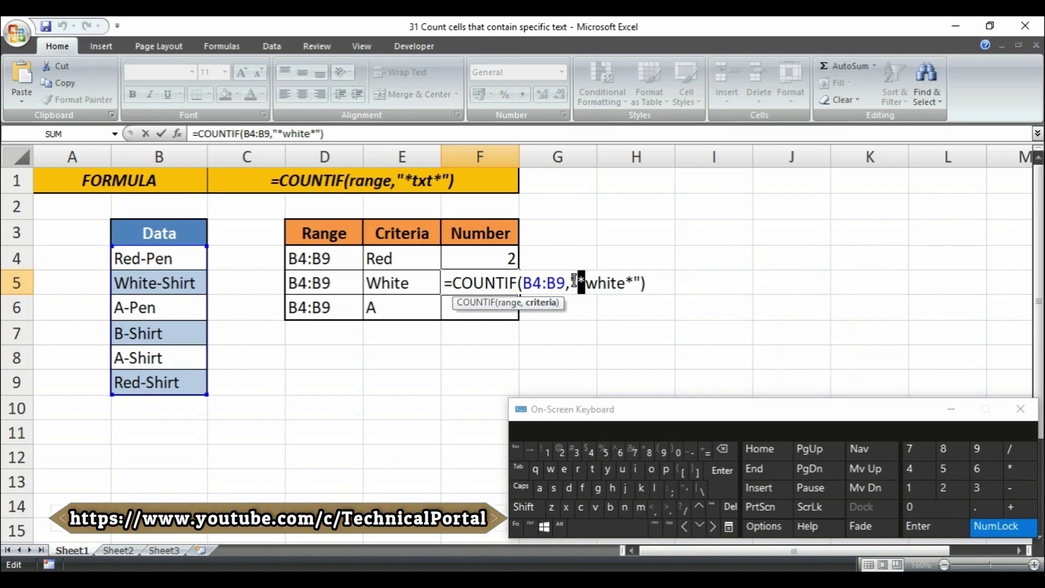
{"action": "left_click_drag", "start_coordinate": [586, 283], "coordinate": [625, 283]}
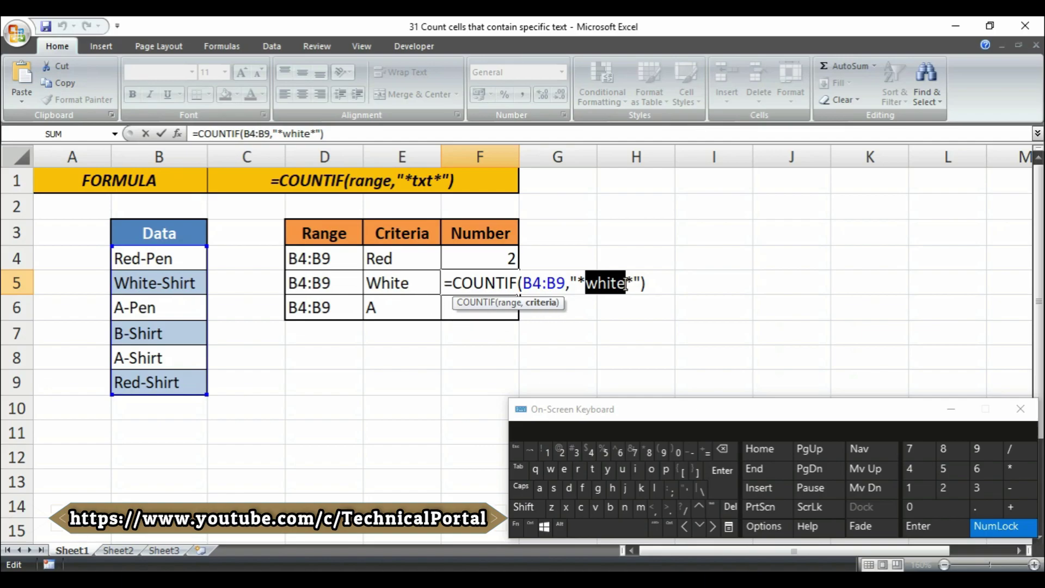
{"action": "left_click_drag", "start_coordinate": [626, 283], "coordinate": [586, 283]}
{"action": "key", "text": "Escape"}
{"action": "key", "text": "Return"}
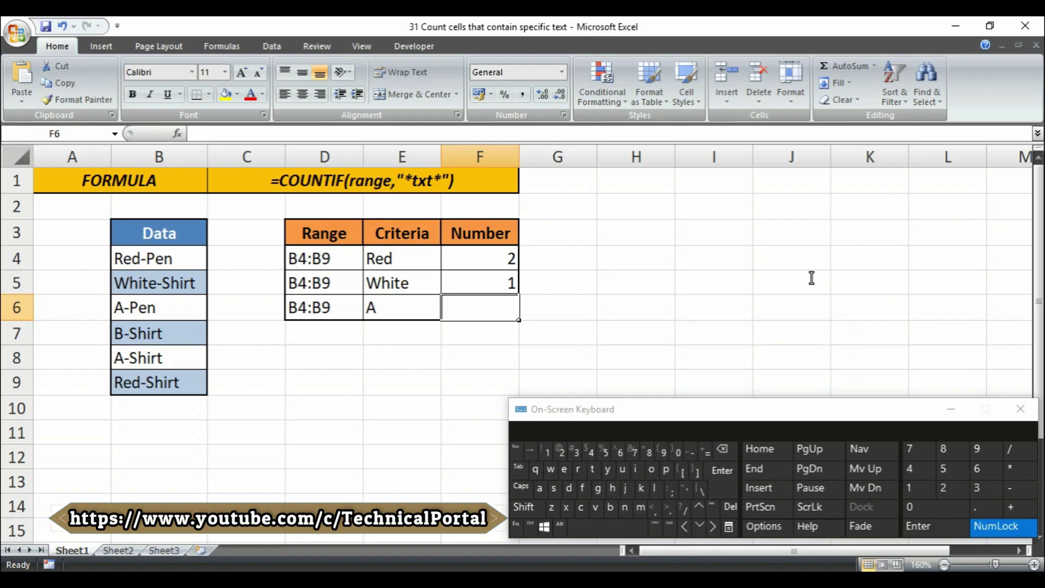
Enter the formula =COUNTIF(B4:B9,"*"&E6&"*") in cell F6 to count the data cells containing the text in E6.
{"action": "key", "text": "Caps_Lock"}
{"action": "type", "text": "="}
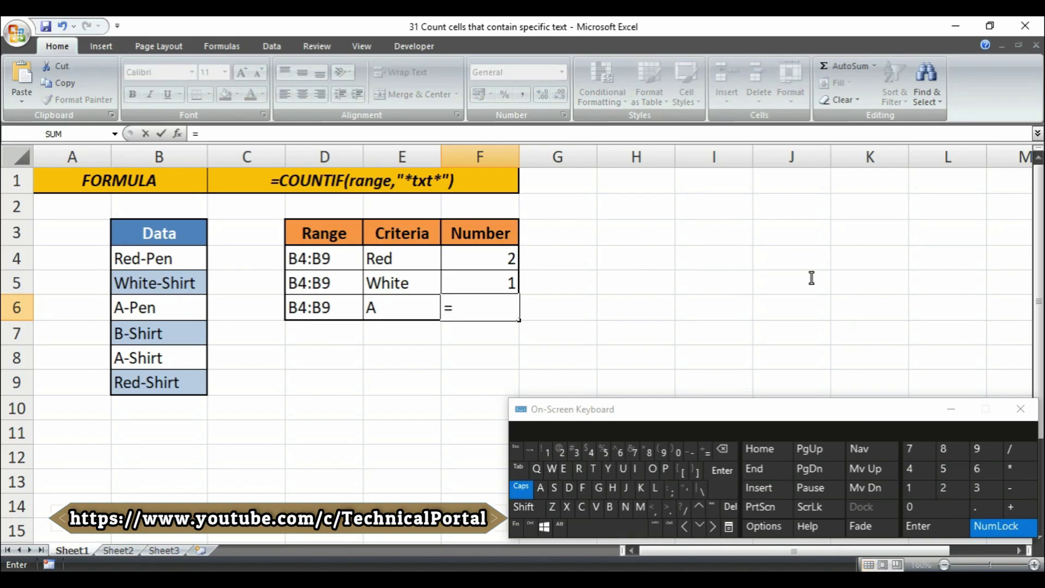
{"action": "type", "text": "COUNTI"}
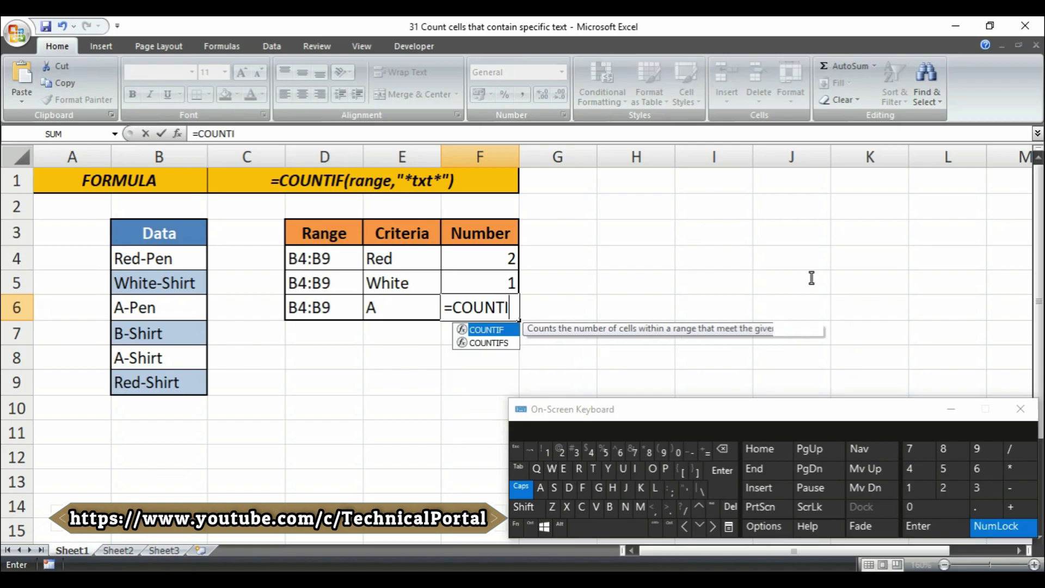
{"action": "type", "text": "F("}
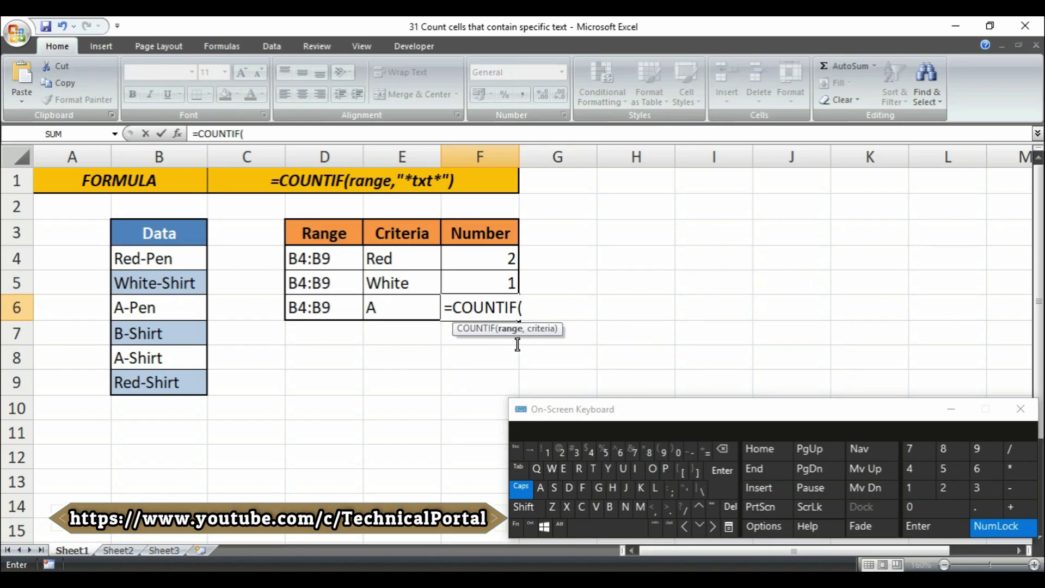
{"action": "left_click_drag", "start_coordinate": [193, 254], "coordinate": [174, 385]}
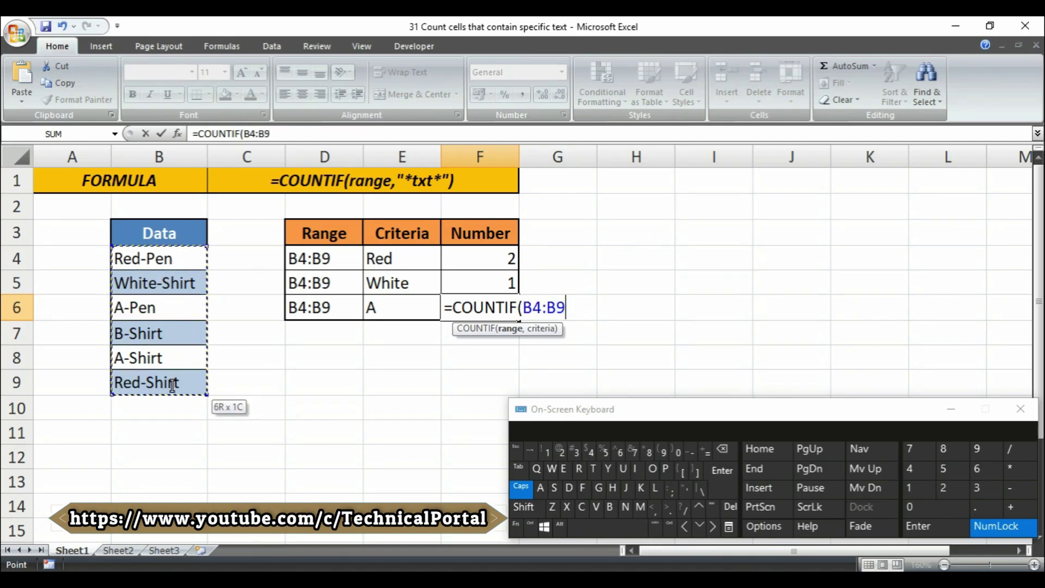
{"action": "type", "text": ","}
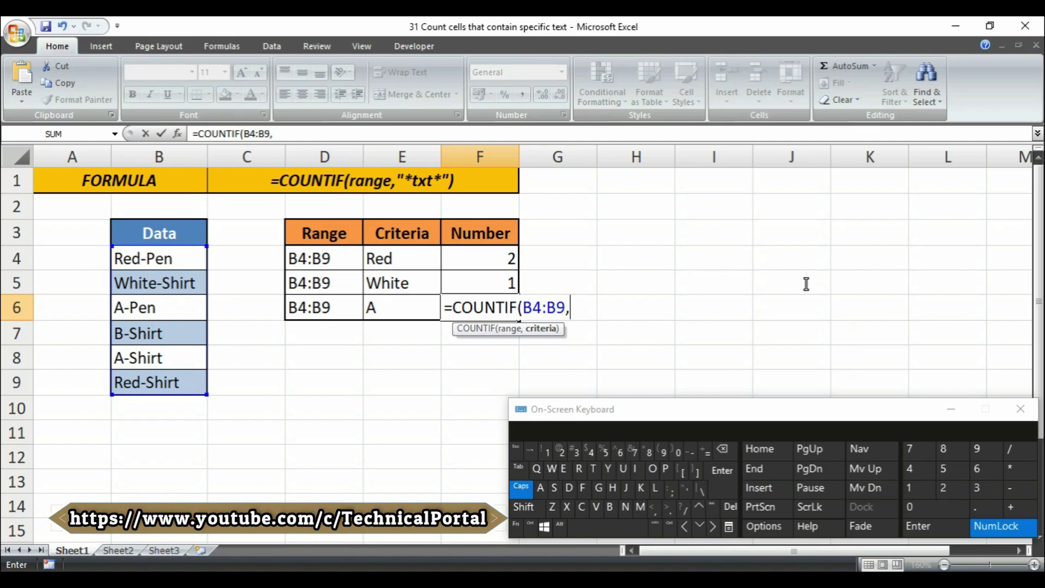
{"action": "type", "text": "\"*\"&"}
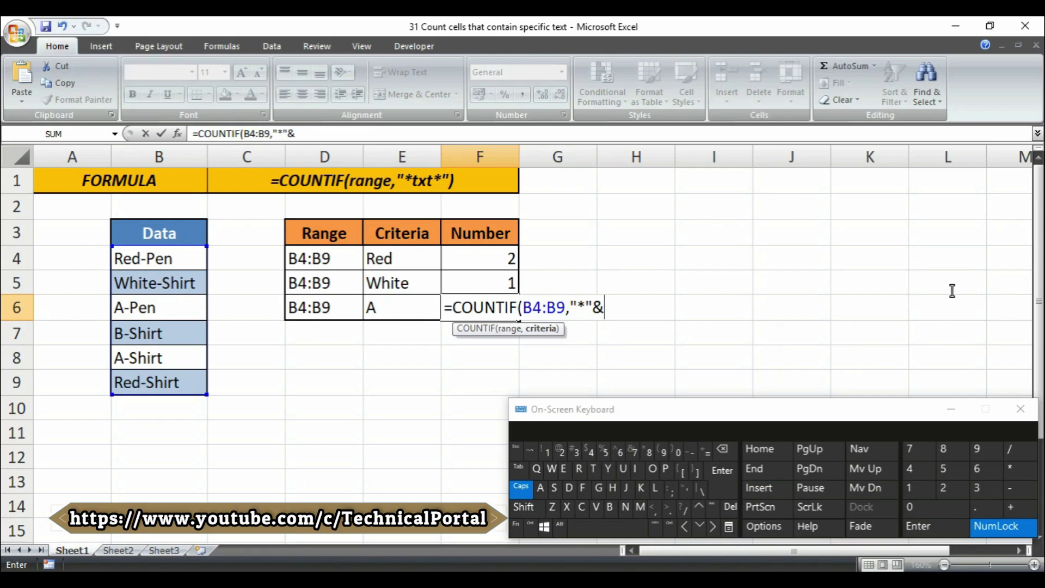
{"action": "type", "text": "E6"}
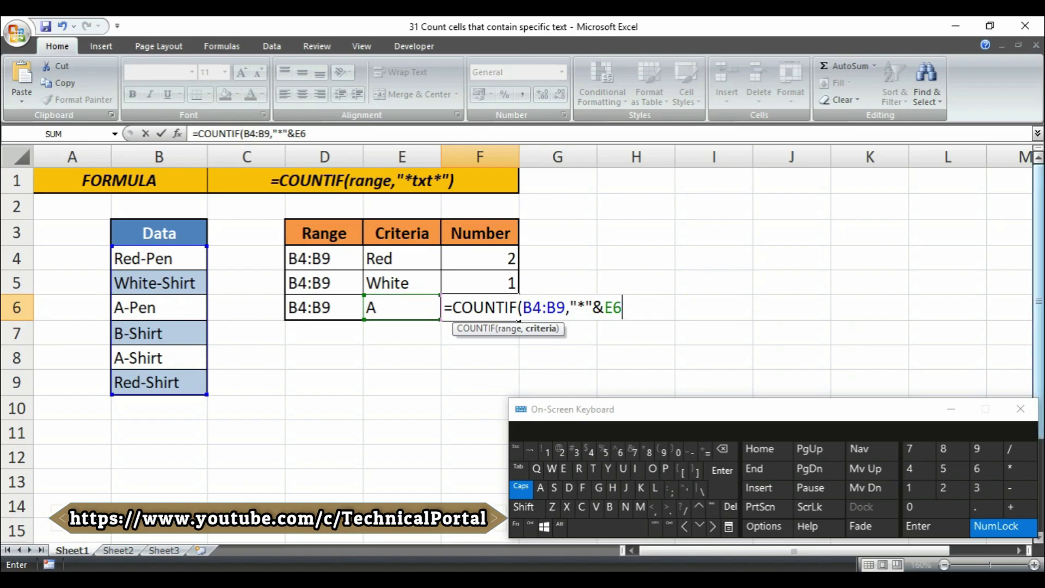
{"action": "type", "text": "&\"*\")"}
{"action": "key", "text": "Return"}
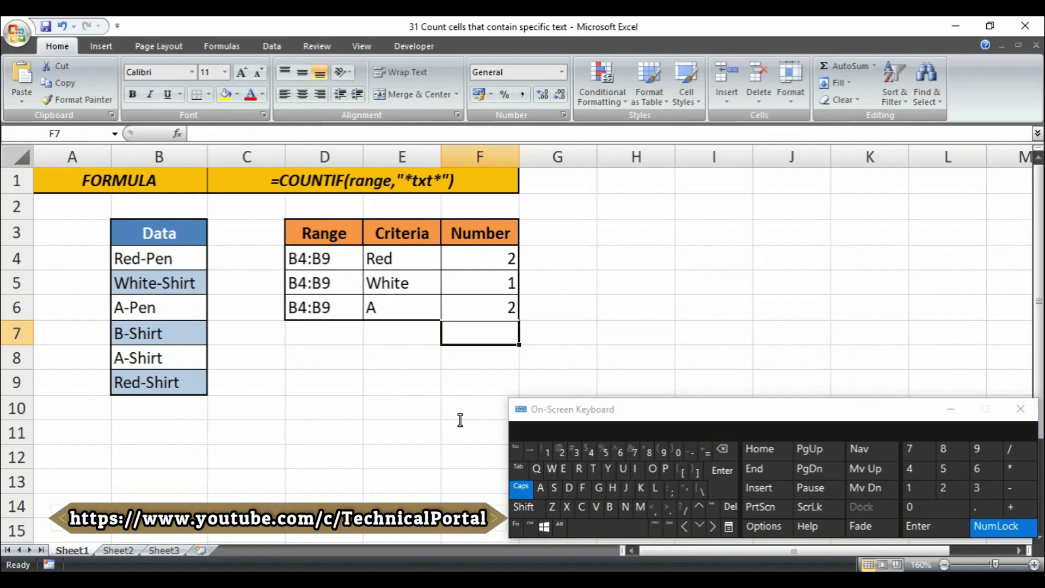
Check the count for criteria A in F6 against the data in B4:B9, looking at the A-Pen and A-Shirt cells.
{"action": "left_click", "coordinate": [396, 316]}
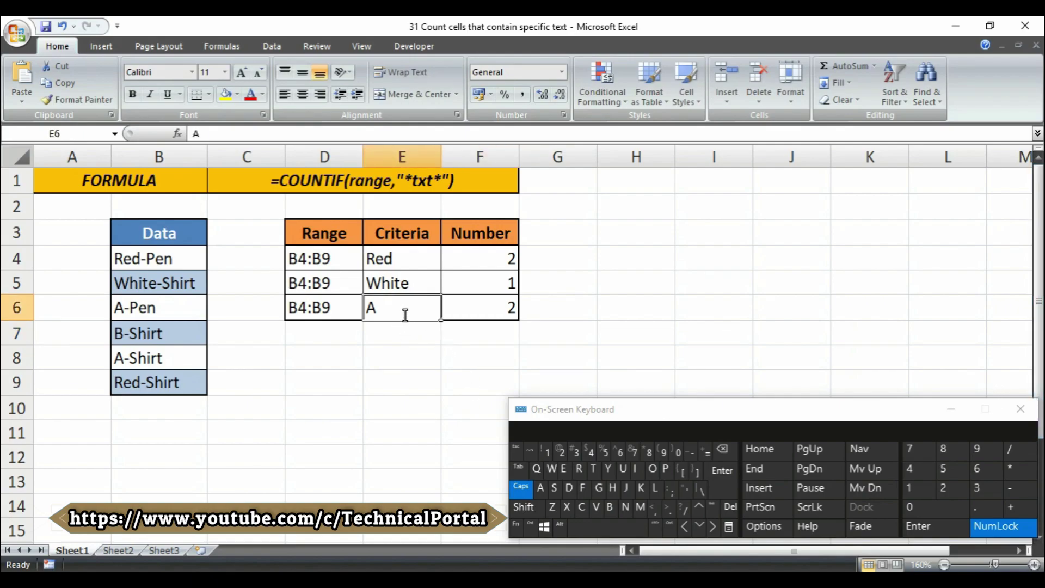
{"action": "left_click", "coordinate": [479, 305]}
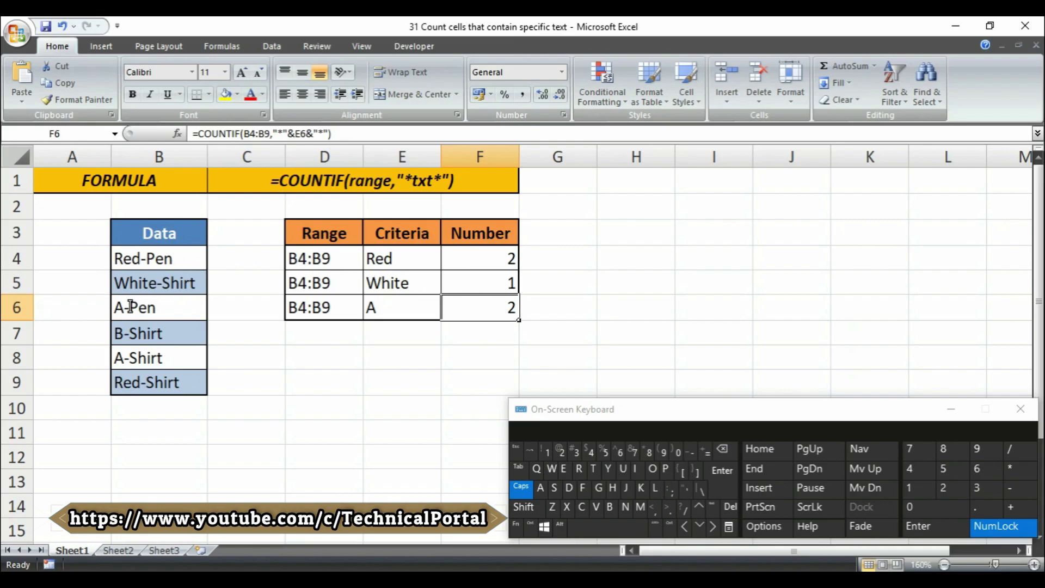
{"action": "left_click_drag", "start_coordinate": [134, 261], "coordinate": [143, 381]}
{"action": "left_click", "coordinate": [144, 308]}
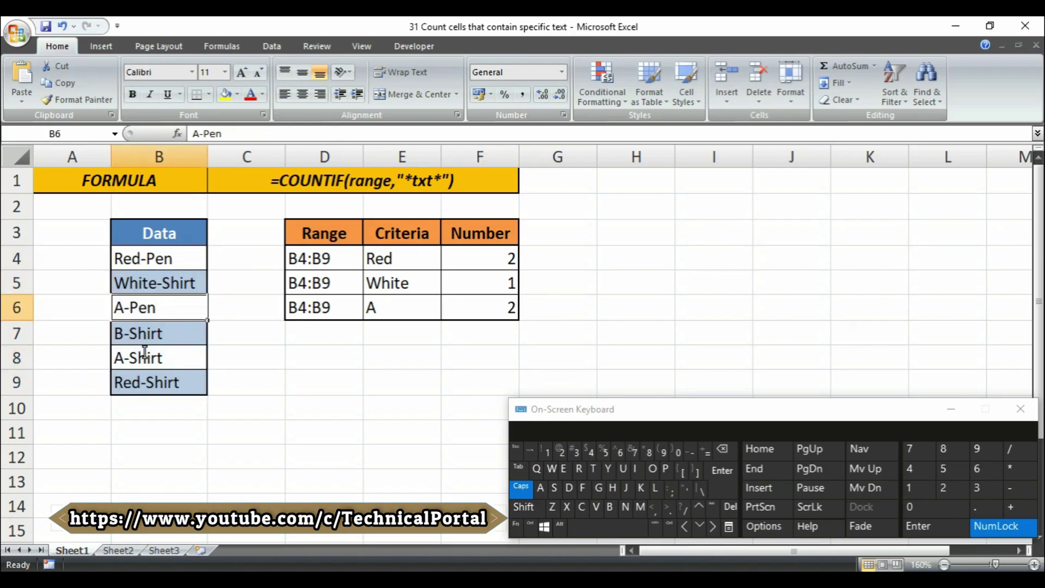
{"action": "left_click", "coordinate": [145, 357]}
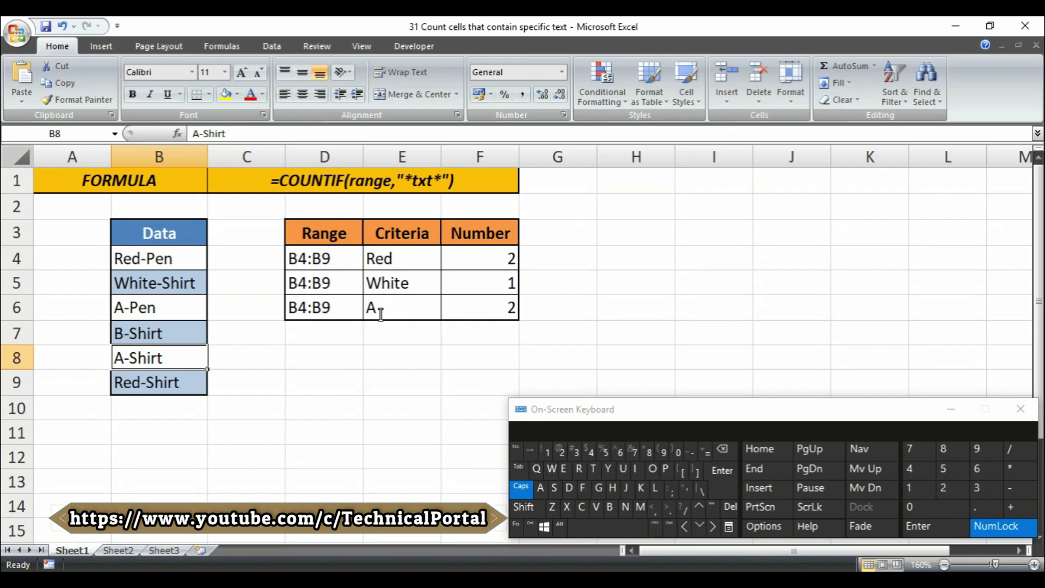
Set the criteria in cell E6 to RED and check the count in F6.
{"action": "left_click", "coordinate": [381, 314]}
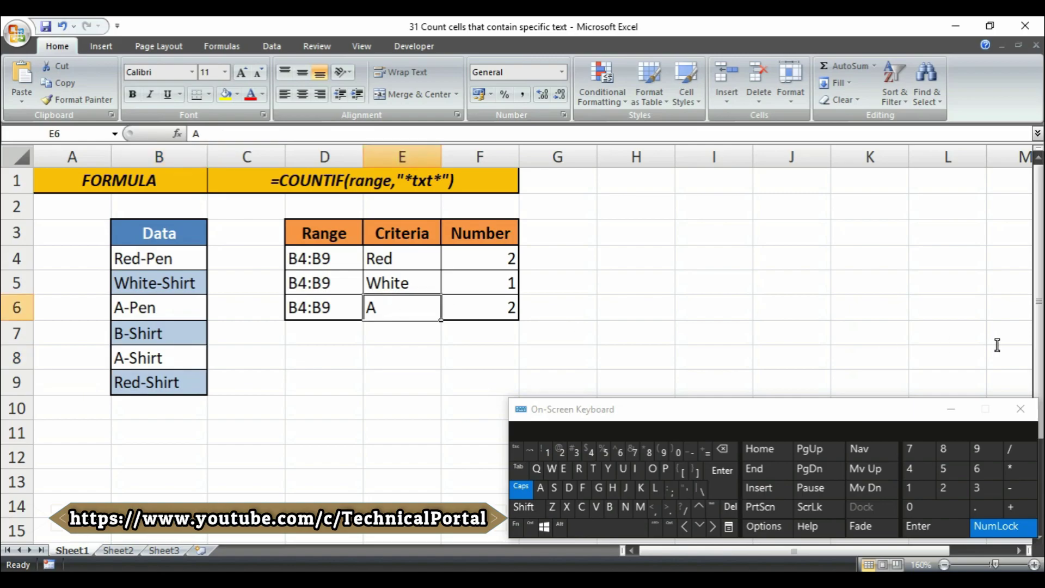
{"action": "type", "text": "RED"}
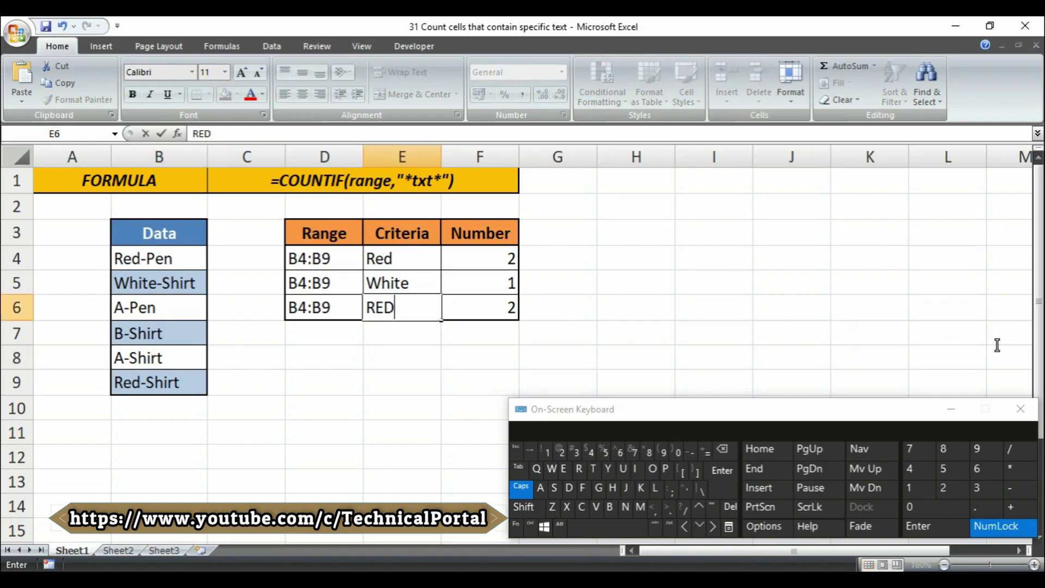
{"action": "key", "text": "Return"}
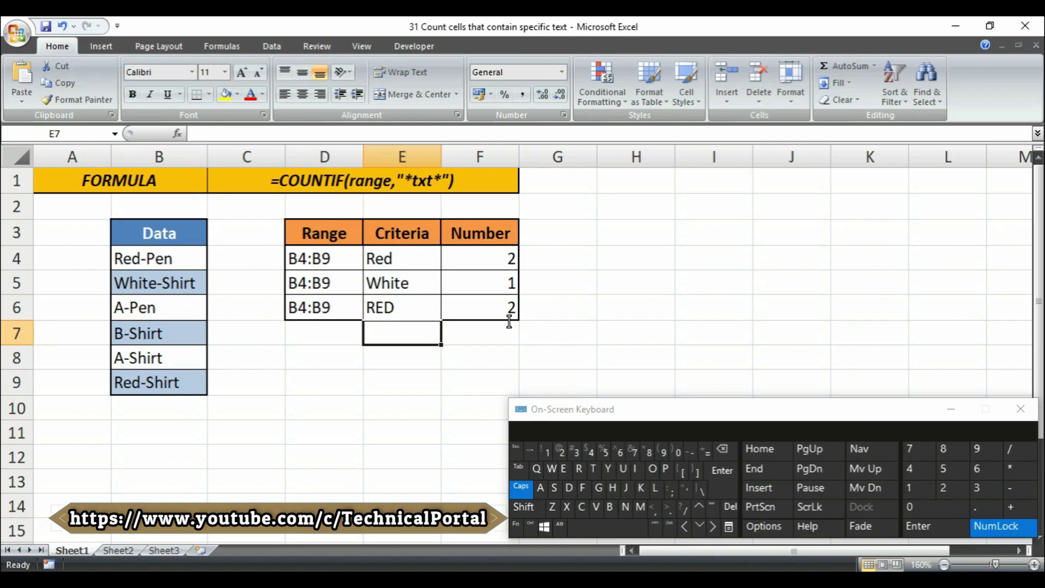
{"action": "left_click", "coordinate": [509, 312]}
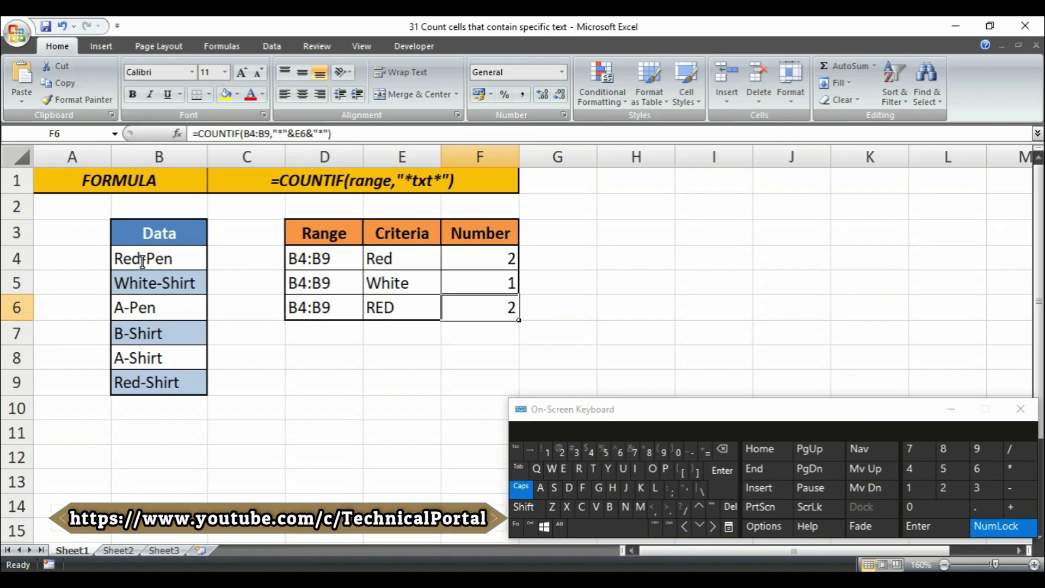
Set the criteria in cell E6 to White and check the count in F6.
{"action": "left_click", "coordinate": [399, 306]}
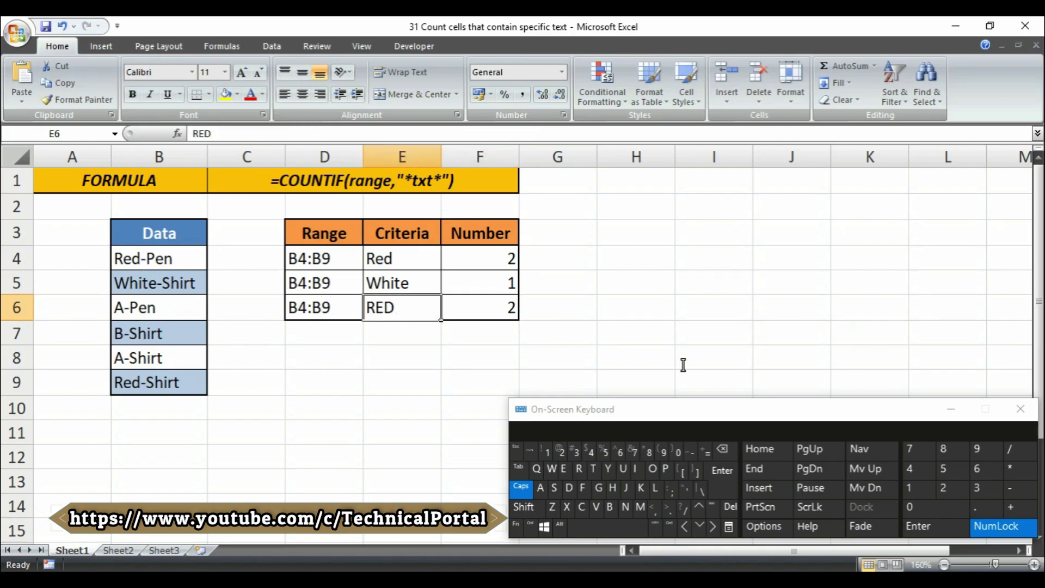
{"action": "type", "text": "WHITE"}
{"action": "key", "text": "Return"}
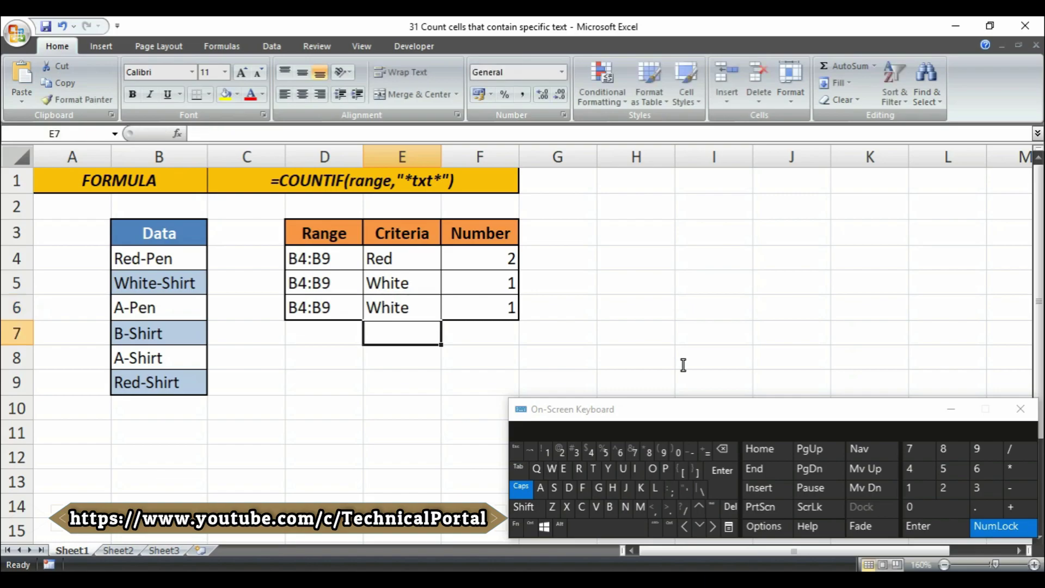
{"action": "key", "text": "Up"}
{"action": "key", "text": "Right"}
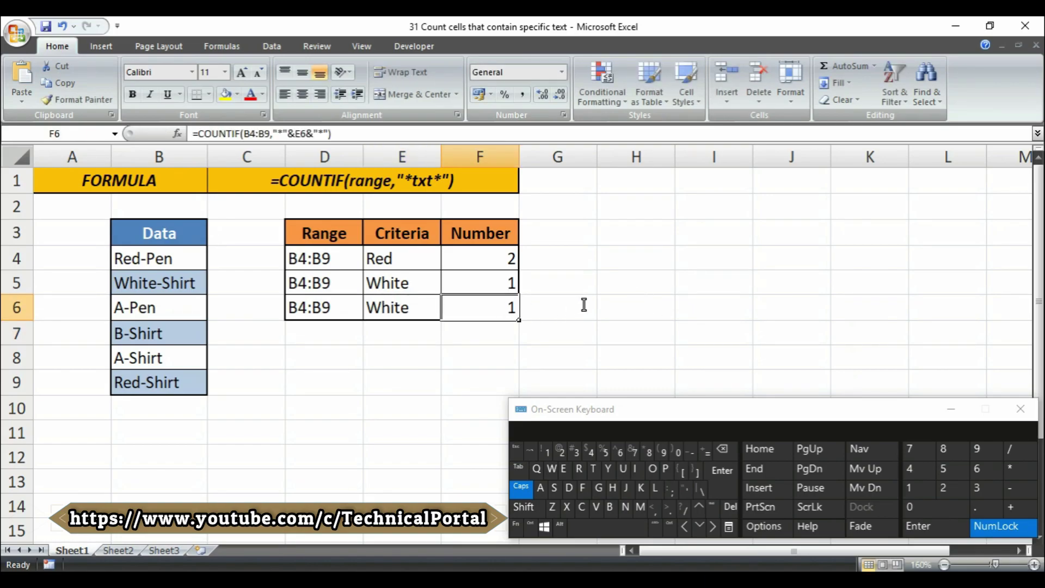